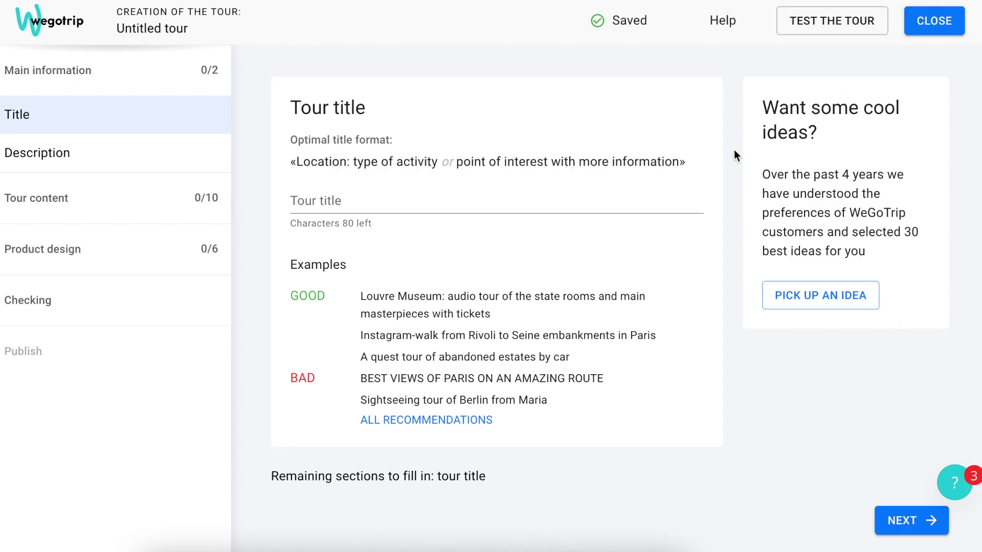
# Browse the PICK UP AN IDEA collection of suggested tour ideas.
pyautogui.click(821, 305)
pyautogui.scroll(-2, 817, 311)
pyautogui.scroll(2, 816, 311)
# Title the tour 'Edinburgh: Harry Potter Themed Tour' and go to the Description page.
pyautogui.click(685, 207)
pyautogui.write('Edinburgh: Harry Potter Themed Tour')
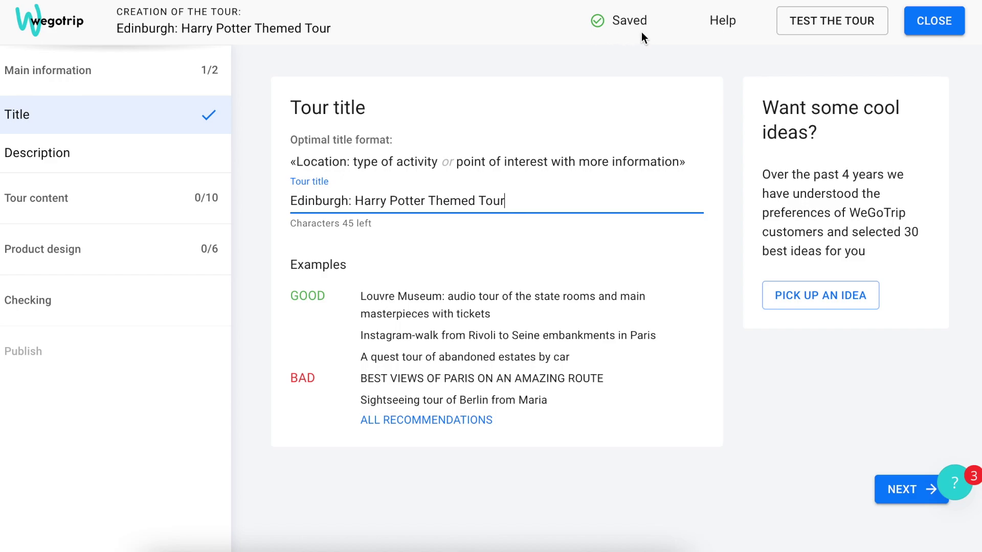
pyautogui.click(155, 163)
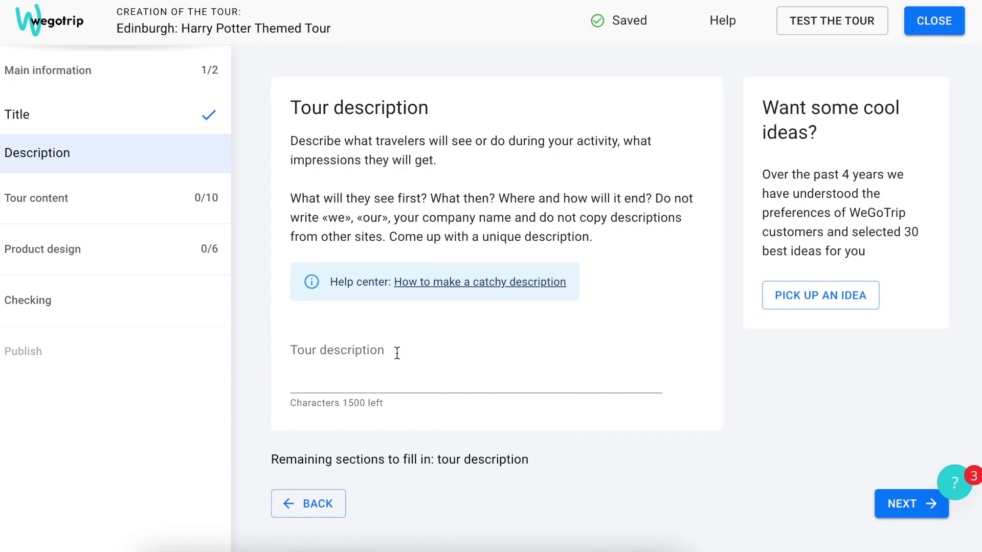
# Paste the three-paragraph Harry Potter walking-tour description, then open Route creation under Tour content.
pyautogui.click(384, 363)
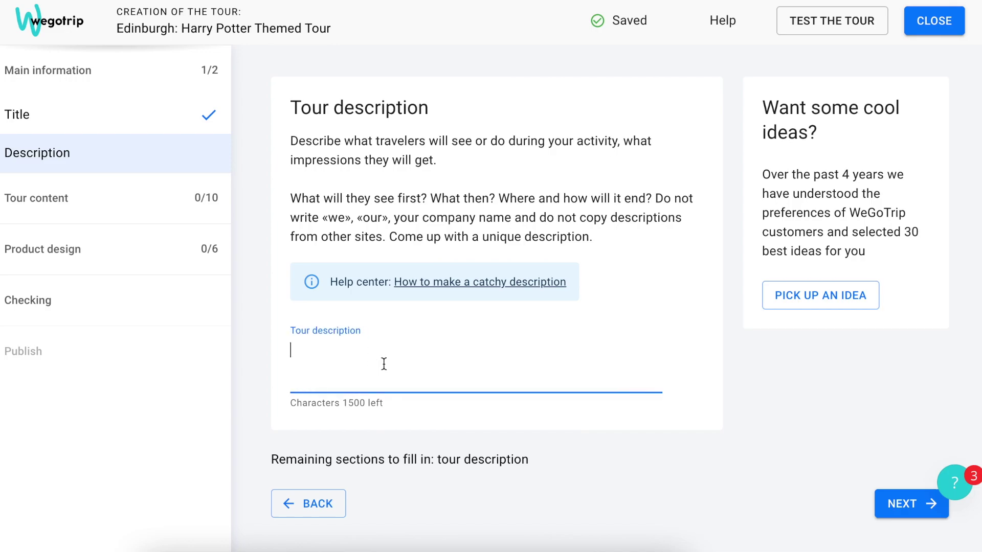
pyautogui.hotkey('ctrl', 'v')
pyautogui.scroll(3, 353, 368)
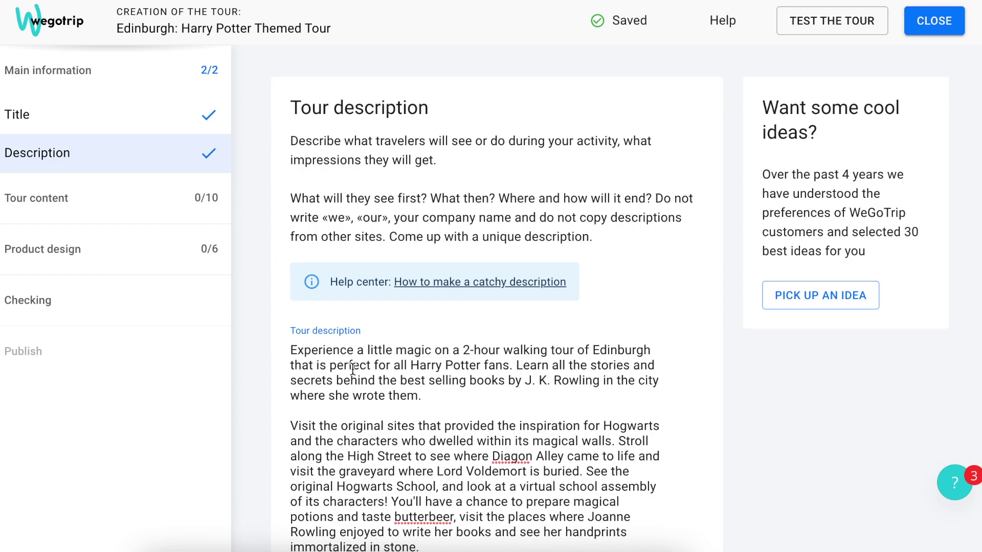
pyautogui.click(37, 208)
pyautogui.click(51, 244)
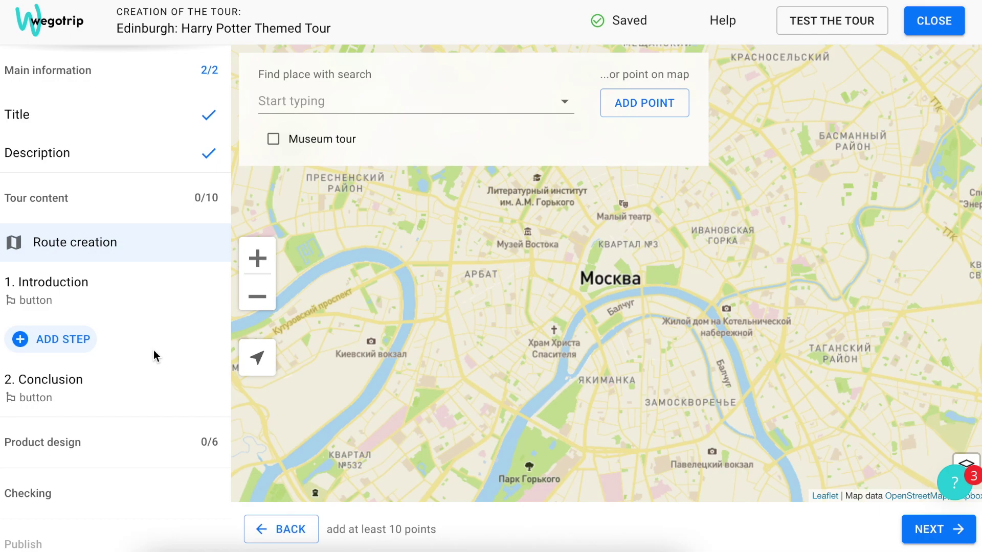
# Add a pasted Barcelona address as a test route point, then delete it.
pyautogui.click(285, 100)
pyautogui.write('Carrer de Mallorca, 401, 08013 Barcelona, Spain')
pyautogui.click(285, 141)
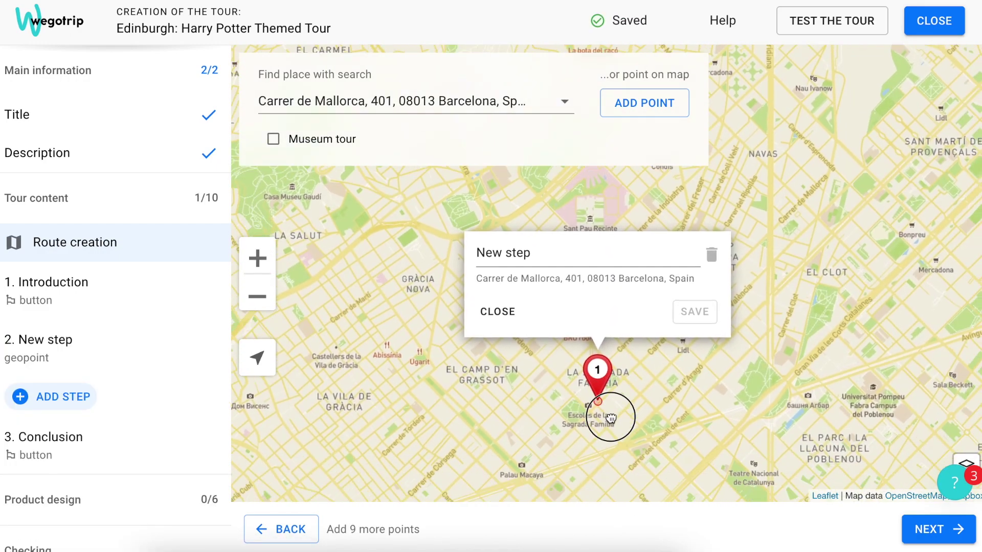
pyautogui.scroll(3, 610, 418)
pyautogui.click(698, 220)
pyautogui.click(636, 310)
# Add a 'Sagrada Familia' search result as a point, then remove it.
pyautogui.click(543, 101)
pyautogui.write('Sagrada')
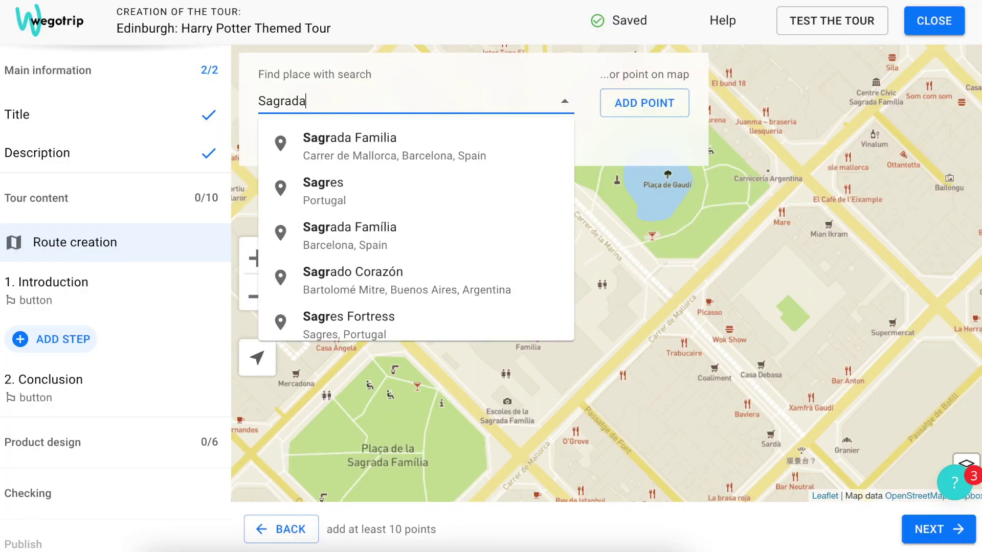
pyautogui.write(' Familia')
pyautogui.click(358, 144)
pyautogui.click(697, 255)
pyautogui.click(628, 298)
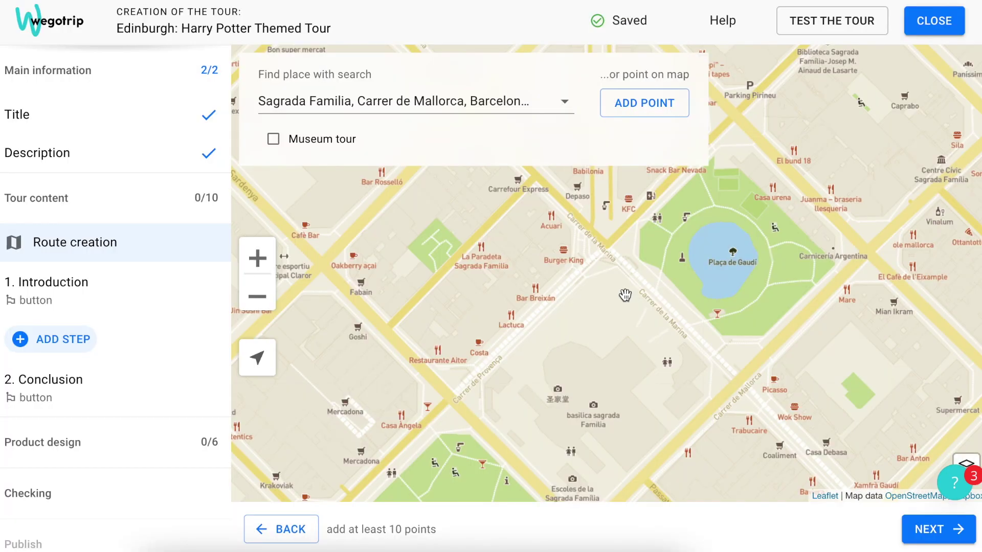
# Add a point from coordinates 41.403228, 2.174391, then remove it.
pyautogui.click(543, 100)
pyautogui.write('41.403228, 2.174391')
pyautogui.click(401, 143)
pyautogui.click(723, 288)
pyautogui.click(625, 309)
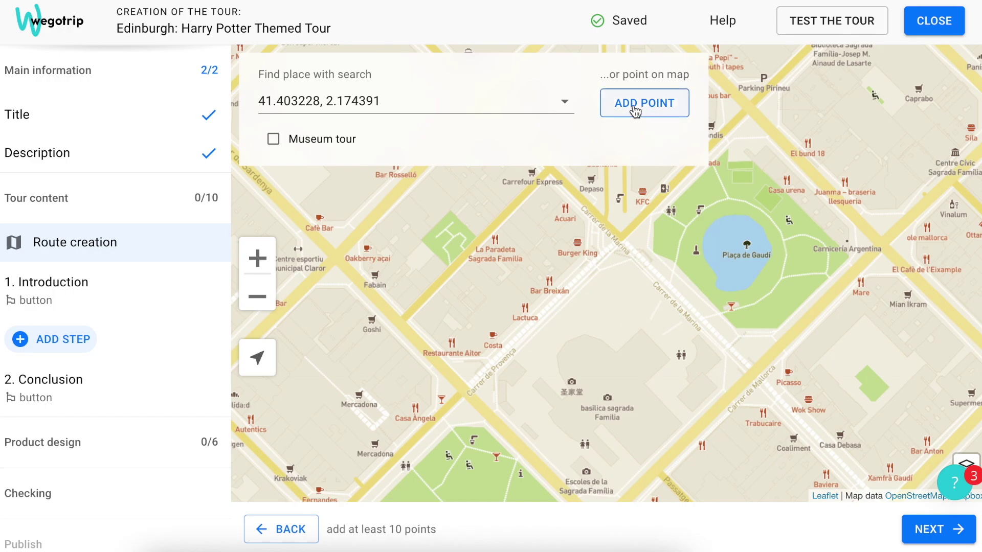
# Place a map point at Sagrada Familia, enlarge its radius, and save it named 'Sagrada Familia'.
pyautogui.click(636, 105)
pyautogui.click(543, 430)
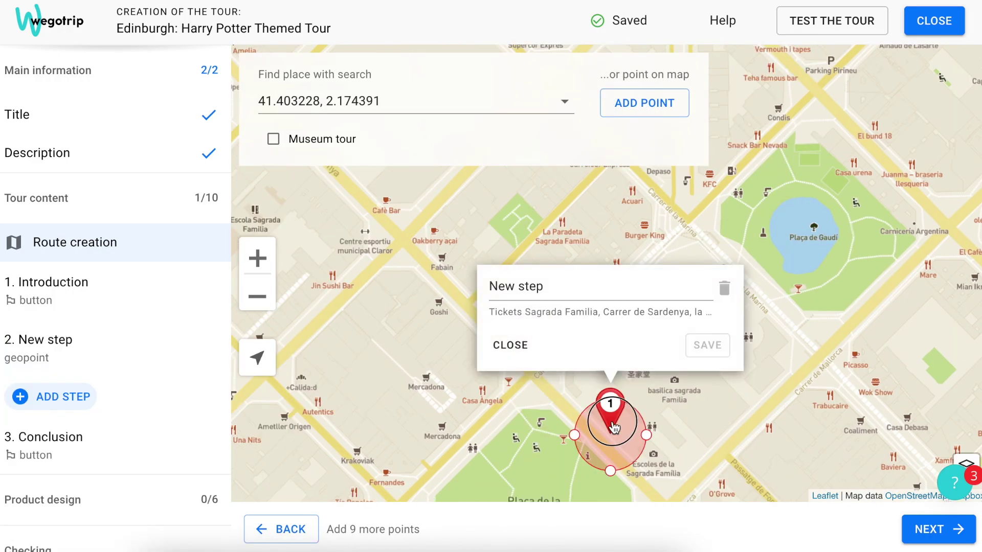
pyautogui.moveTo(610, 409); pyautogui.dragTo(618, 404)
pyautogui.moveTo(656, 431); pyautogui.dragTo(694, 431)
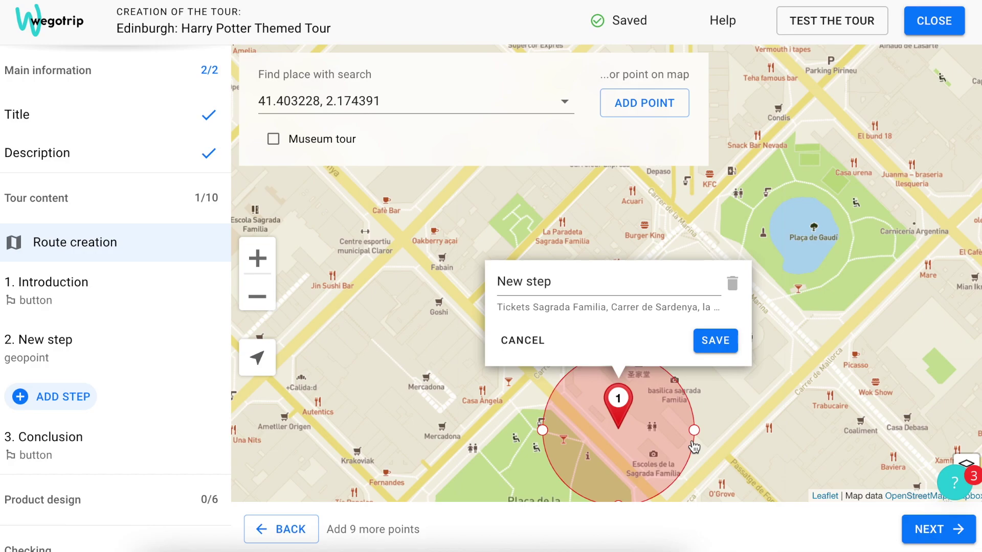
pyautogui.tripleClick(633, 289)
pyautogui.write('Sagrada Familia')
pyautogui.click(716, 346)
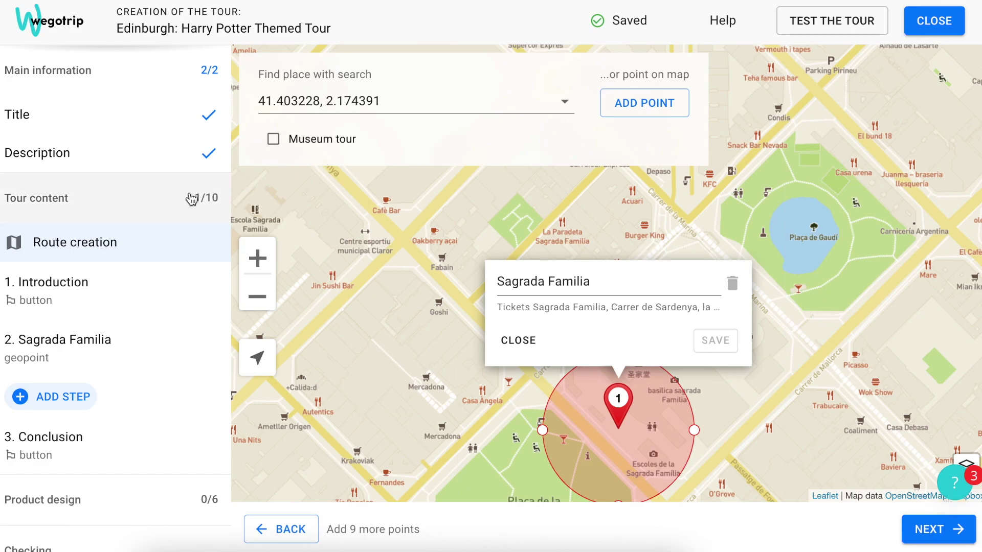
# Toggle the Museum tour option on and off, then delete the Sagrada Familia point.
pyautogui.click(322, 138)
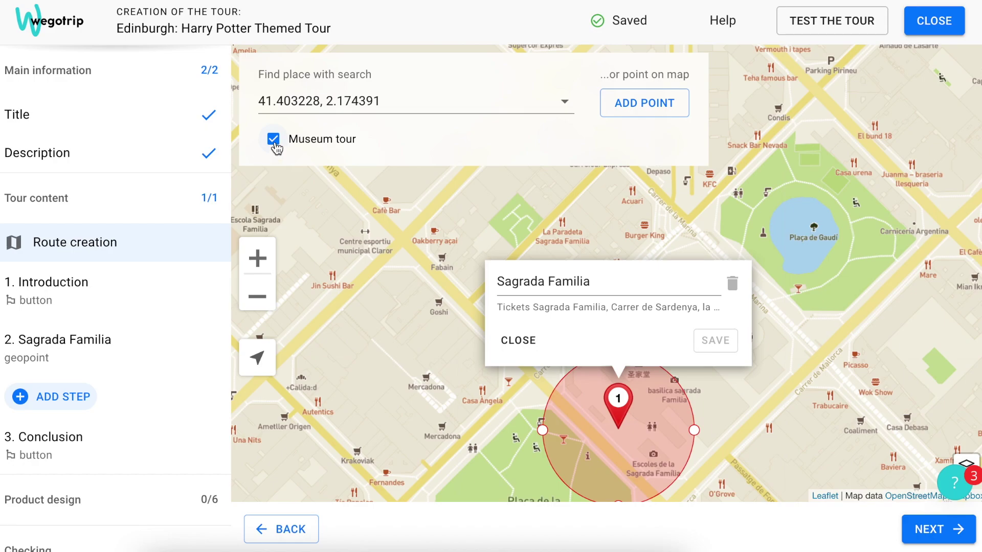
pyautogui.click(274, 140)
pyautogui.click(732, 284)
pyautogui.click(654, 315)
# Add City Chambers as 'J. K. Rowling's Handprints' and save 'The Writers' Museum' point.
pyautogui.click(542, 101)
pyautogui.click(389, 138)
pyautogui.click(485, 234)
pyautogui.write("J. K. Rowling's Handprints")
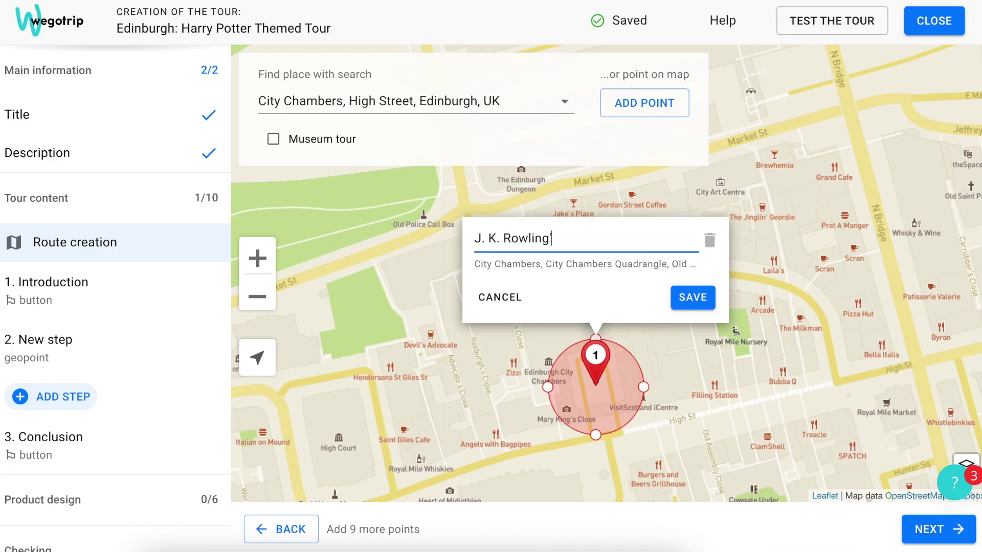
pyautogui.click(694, 298)
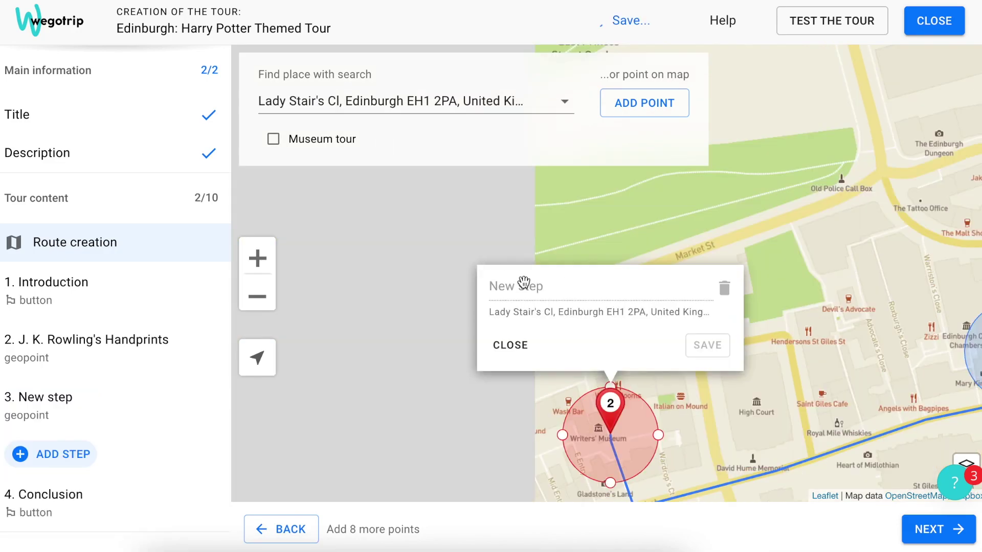
pyautogui.write("The Writers' Museum")
pyautogui.click(658, 279)
# Place and save the 'Edinburgh Castle' and 'Victoria Street' points.
pyautogui.click(648, 105)
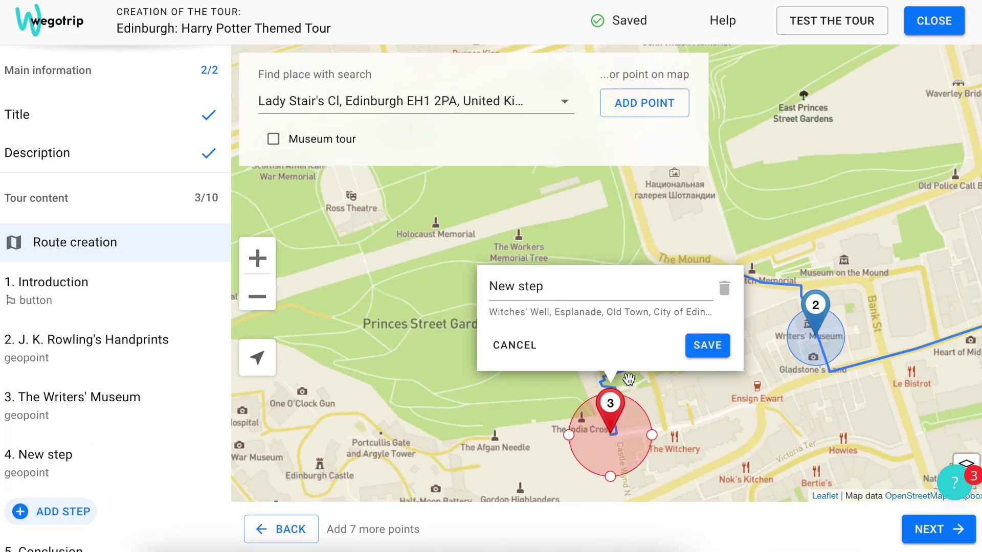
pyautogui.write('Edinburgh Castle')
pyautogui.click(705, 344)
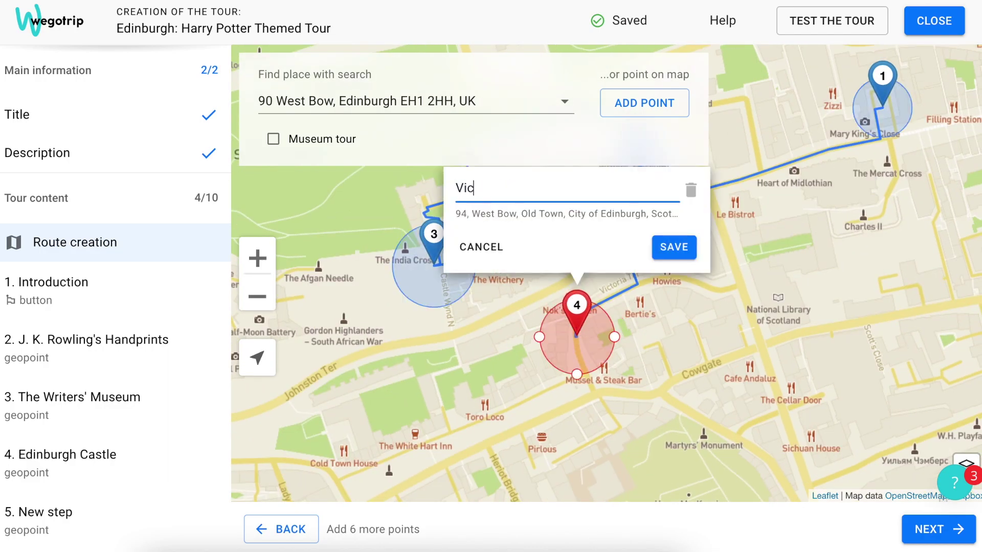
pyautogui.write('toria Street')
pyautogui.click(674, 247)
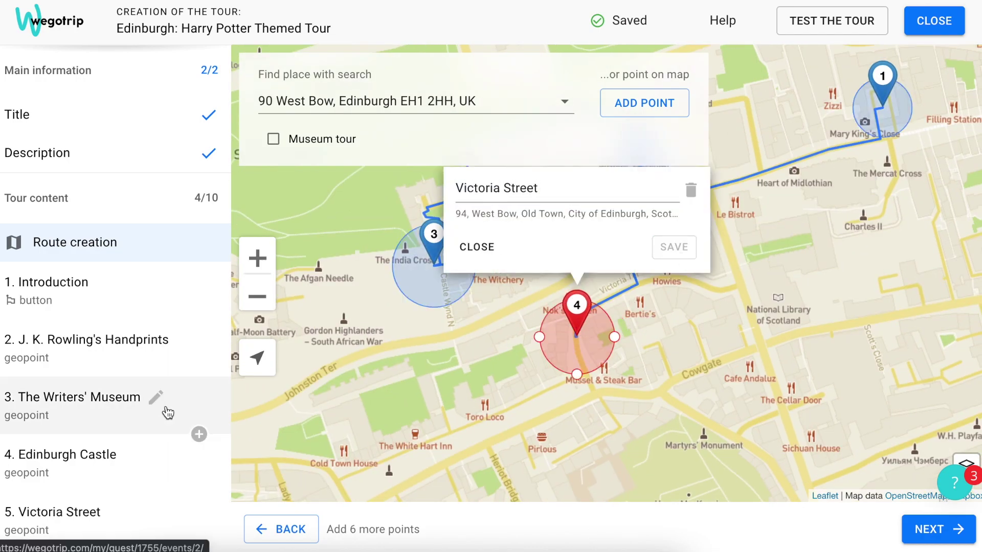
# Add a step after Victoria Street titled 'The "birthplace" of Harry Potter'.
pyautogui.scroll(-3, 164, 410)
pyautogui.click(75, 407)
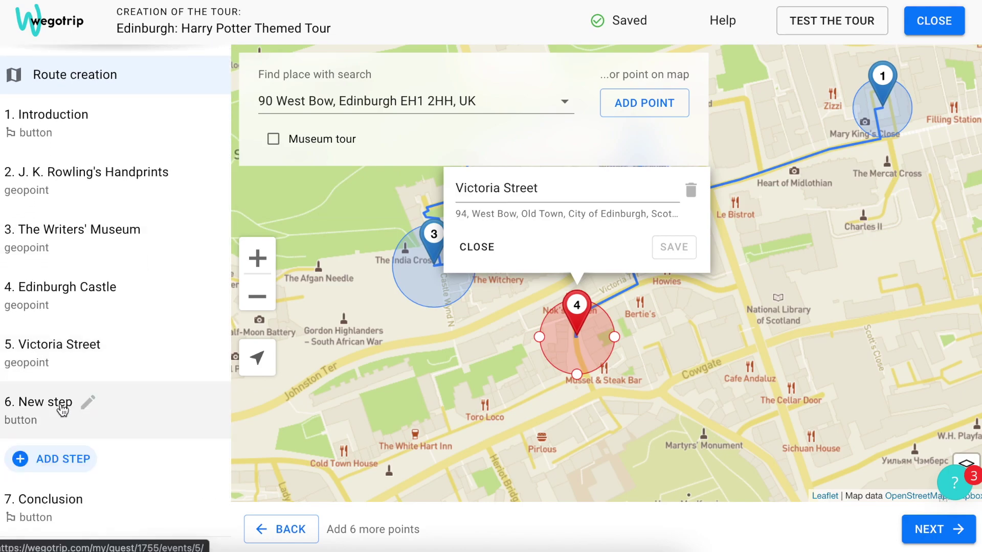
pyautogui.click(60, 407)
pyautogui.click(329, 204)
pyautogui.write('The "bi')
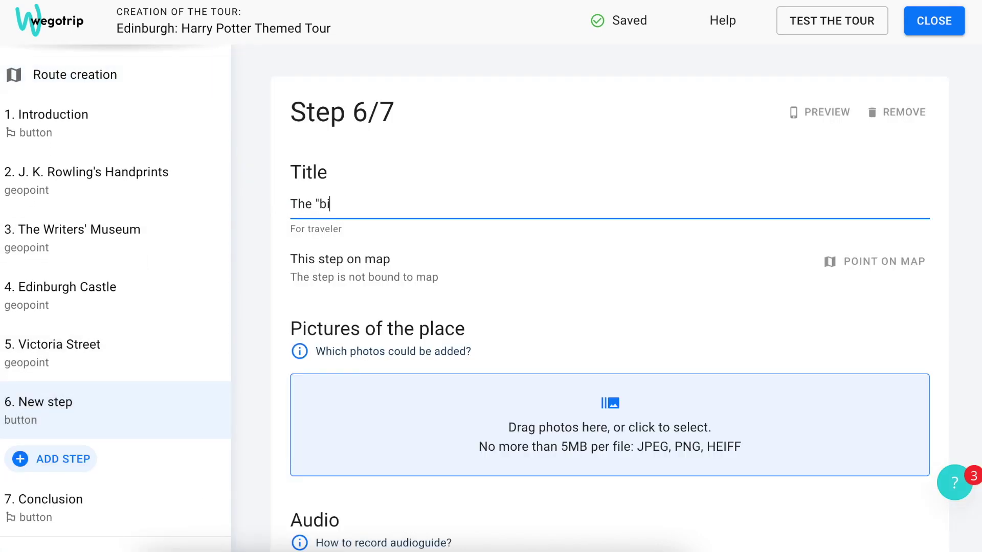
pyautogui.write('rthplace" of Harry Potter')
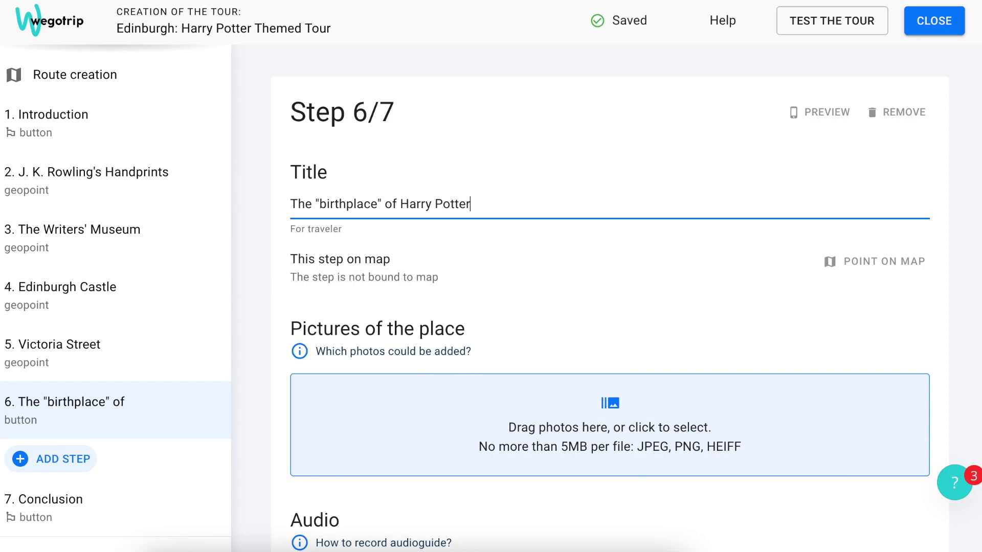
pyautogui.scroll(3, 68, 205)
pyautogui.click(68, 193)
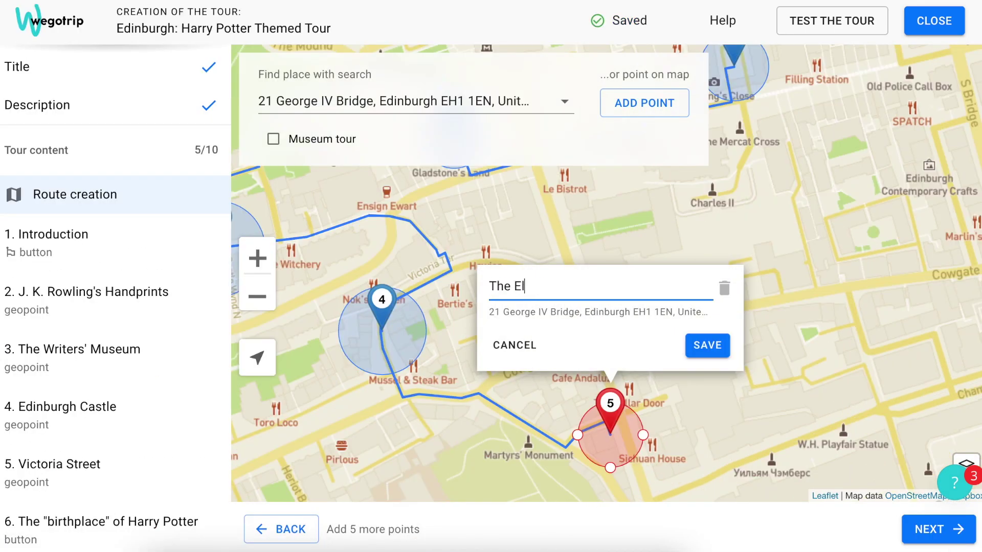
# Add the Elephant House, Greyfriar's Kirkyard and George Heriot's School points.
pyautogui.write('ephant House')
pyautogui.click(644, 103)
pyautogui.click(460, 331)
pyautogui.write("Greyfriar's Kirkyard")
pyautogui.press('Return')
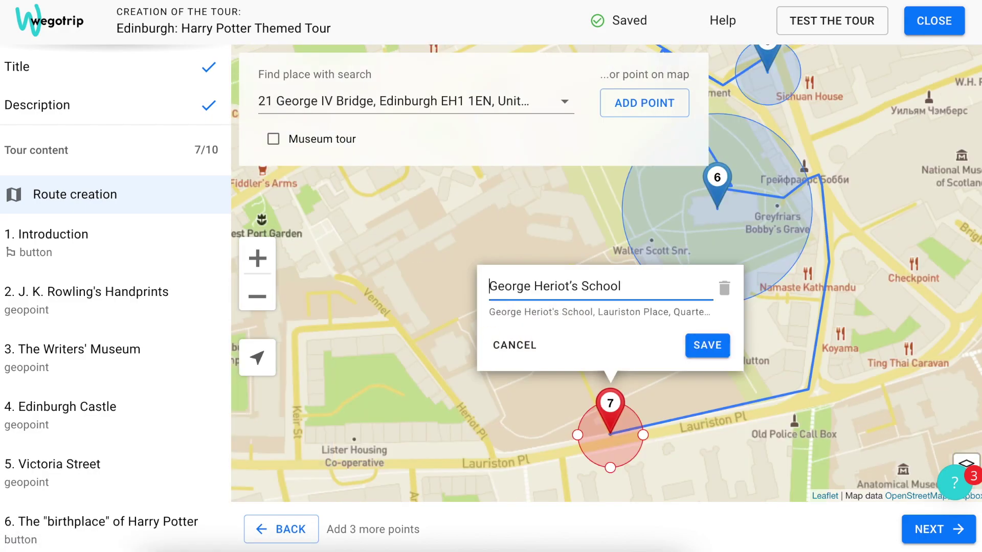
pyautogui.click(705, 344)
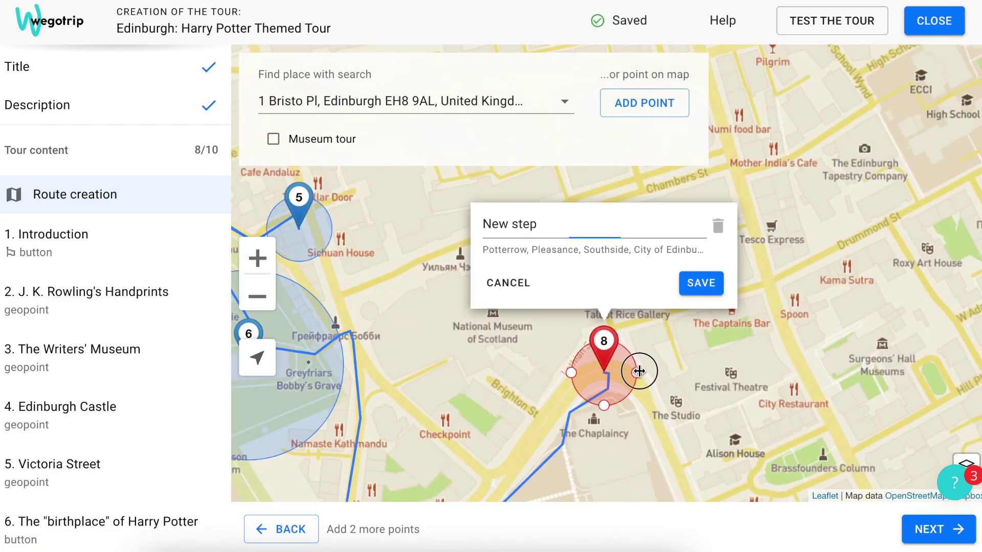
# Save the Potterrow Street, The Dog House (Clerk St) and Nicolson's Cafe points.
pyautogui.write('Potterrow Street')
pyautogui.click(701, 283)
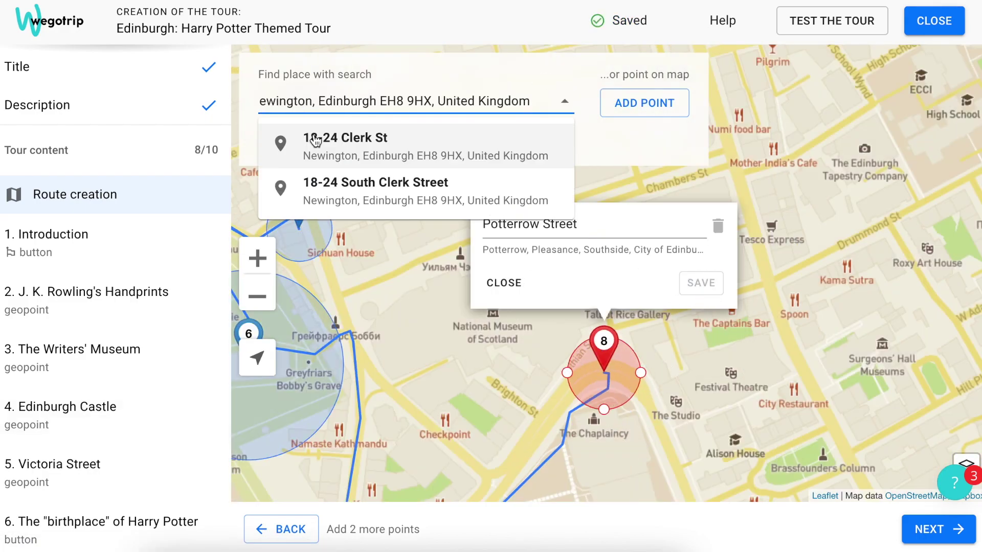
pyautogui.click(312, 139)
pyautogui.write('The Dog House')
pyautogui.click(643, 240)
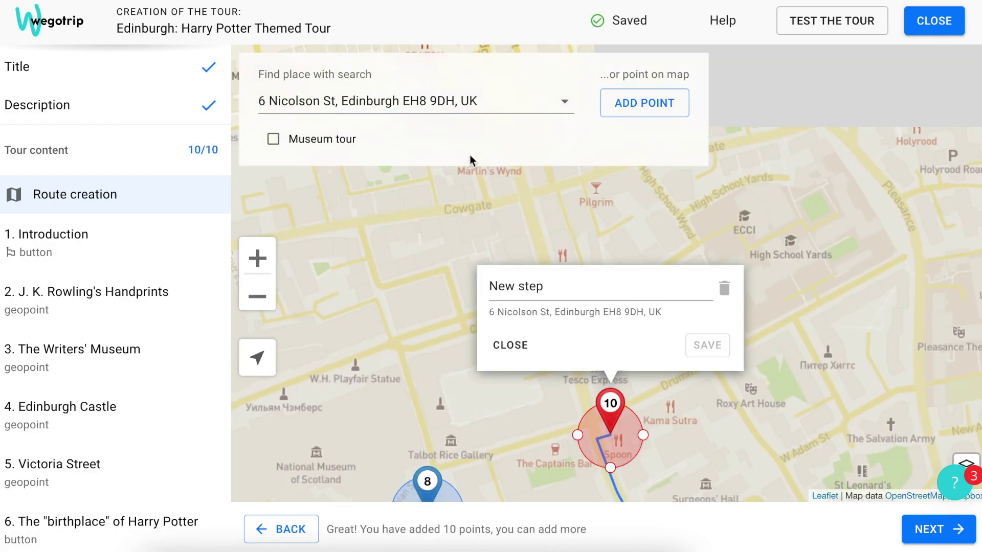
pyautogui.write('N')
pyautogui.write('e')
pyautogui.press('Return')
# Add a step after Nicolson's Cafe titled 'On the way to magical potions'.
pyautogui.scroll(-10, 51, 329)
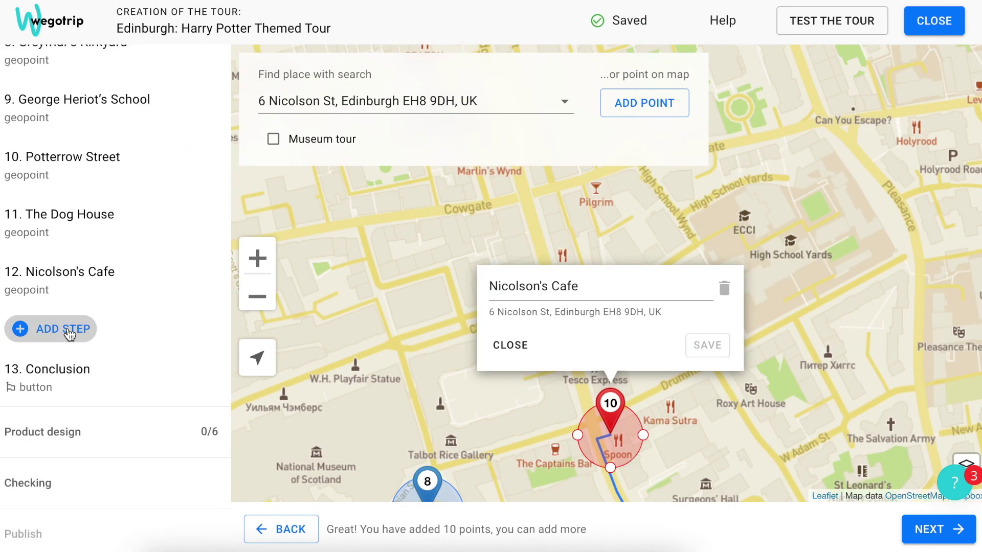
pyautogui.click(51, 328)
pyautogui.write('On the way to magical potions')
pyautogui.scroll(10, 7, 242)
pyautogui.scroll(5, 6, 243)
pyautogui.click(6, 240)
pyautogui.click(511, 97)
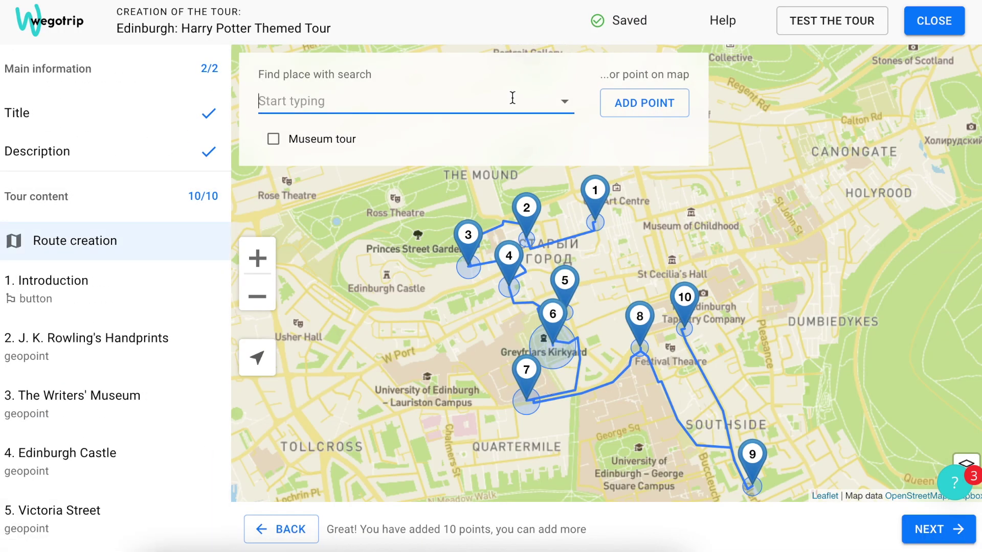
pyautogui.write('9-11 Blair St')
pyautogui.click(644, 102)
pyautogui.write('Department of Mysteries')
pyautogui.moveTo(412, 495); pyautogui.dragTo(511, 501)
pyautogui.click(644, 103)
pyautogui.click(612, 401)
pyautogui.write('Balmoral Hotel')
pyautogui.click(708, 346)
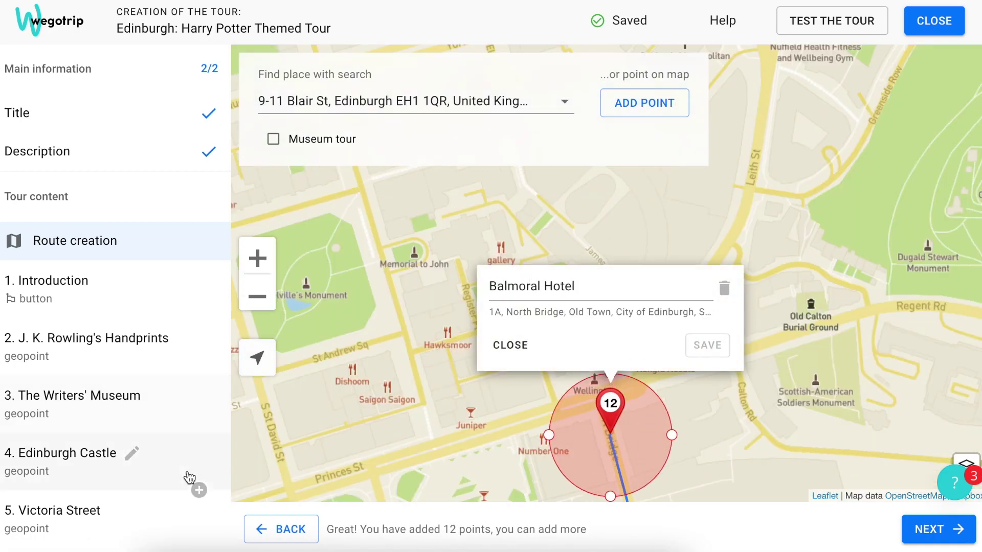
pyautogui.scroll(-2, 154, 460)
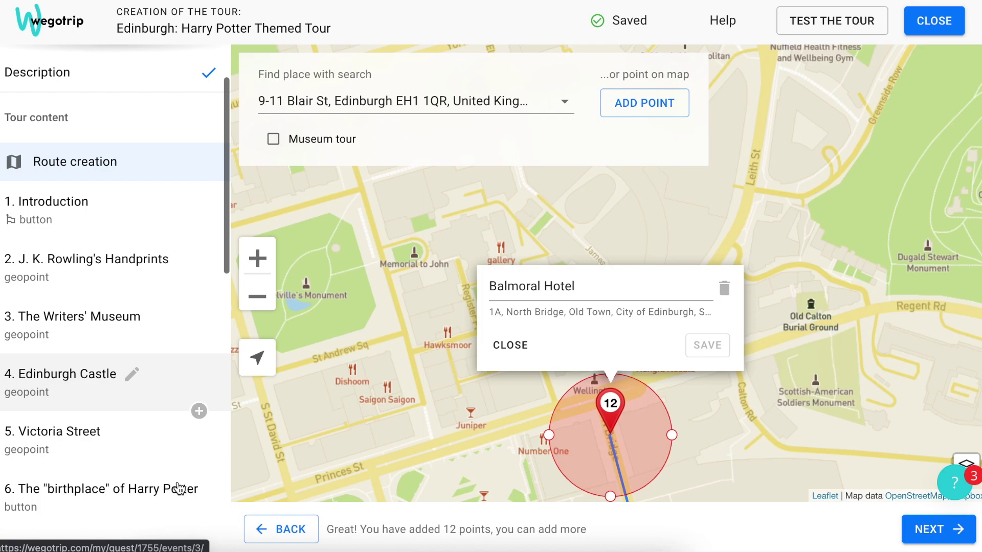
pyautogui.scroll(-5, 179, 489)
pyautogui.click(161, 258)
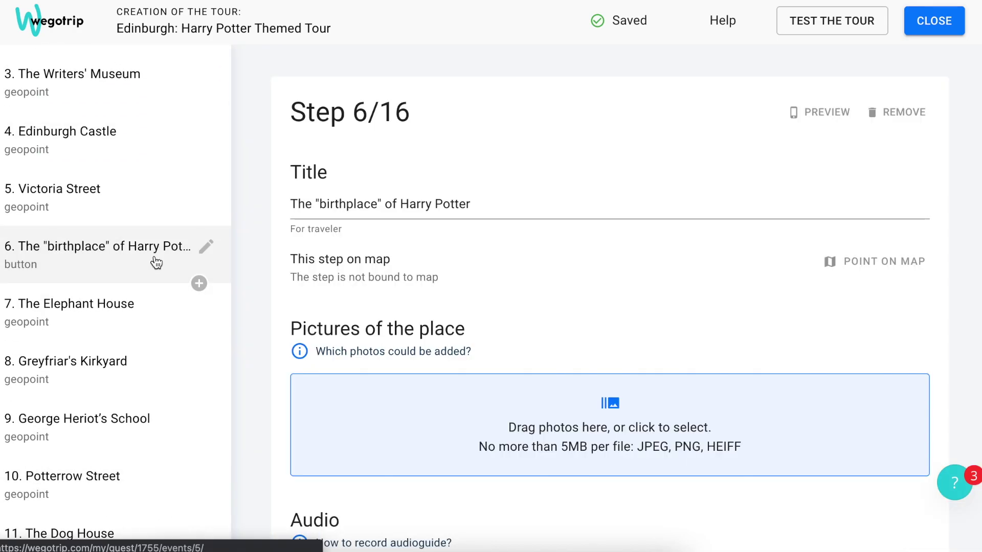
pyautogui.click(834, 262)
pyautogui.click(556, 323)
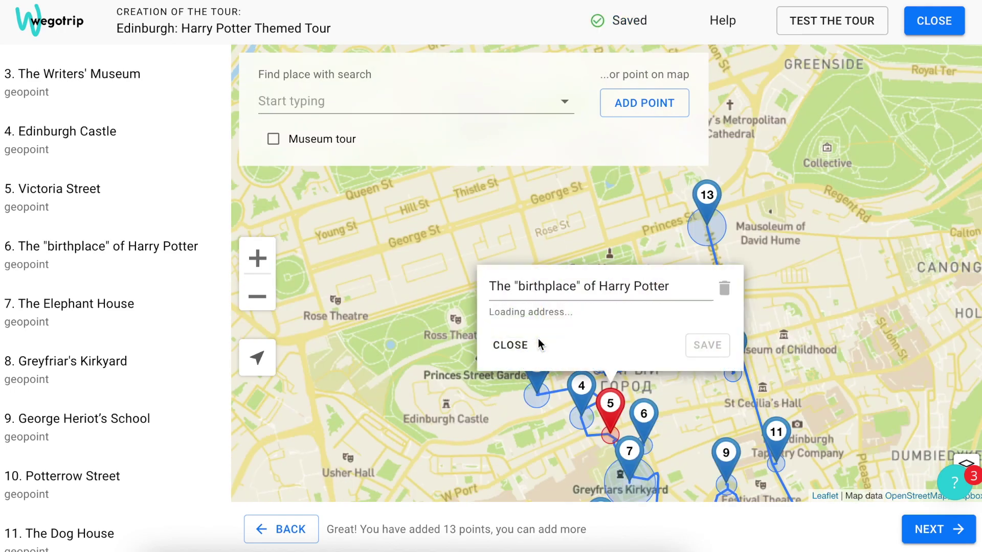
pyautogui.click(513, 344)
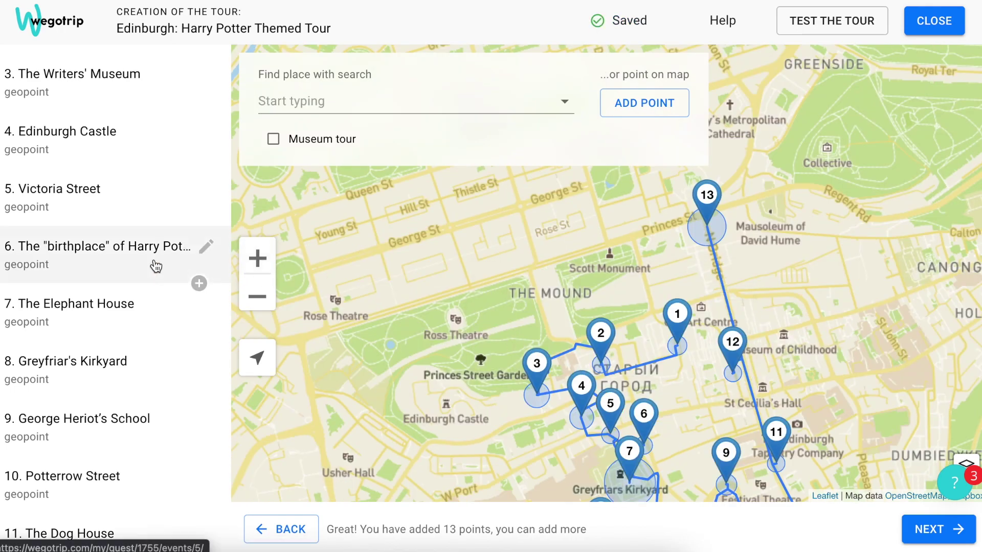
pyautogui.click(153, 258)
pyautogui.click(845, 261)
pyautogui.click(614, 302)
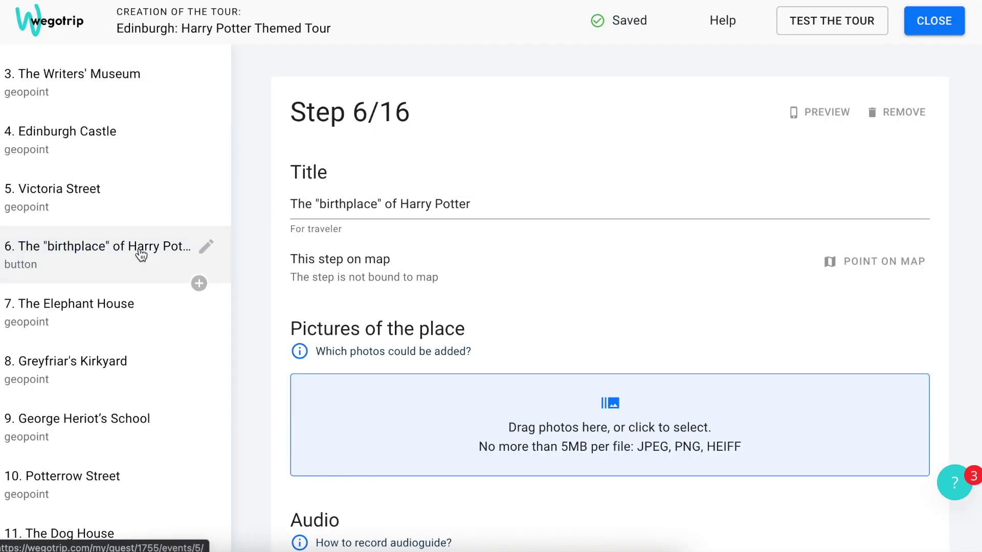
pyautogui.scroll(5, 136, 252)
pyautogui.click(137, 228)
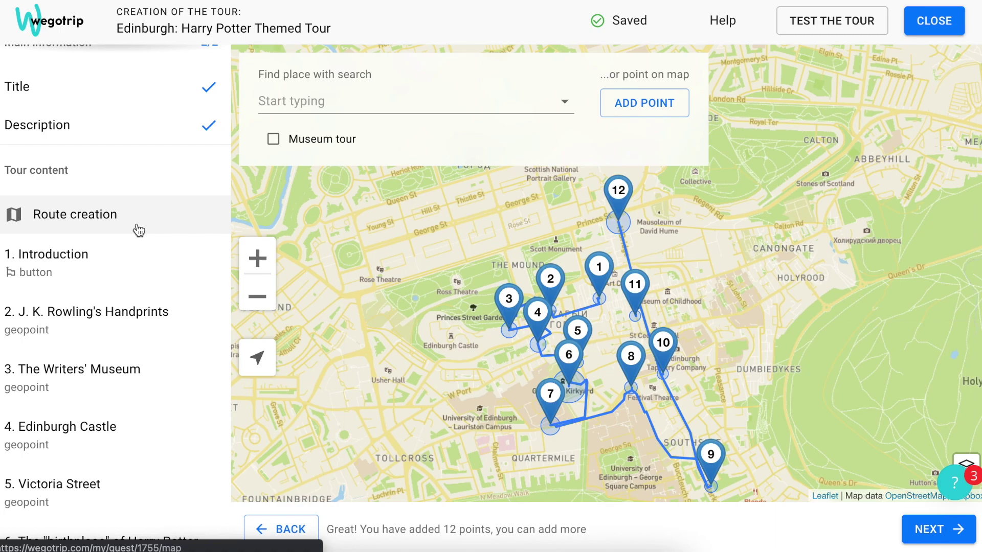
pyautogui.scroll(-3, 136, 306)
pyautogui.moveTo(136, 431); pyautogui.dragTo(134, 352)
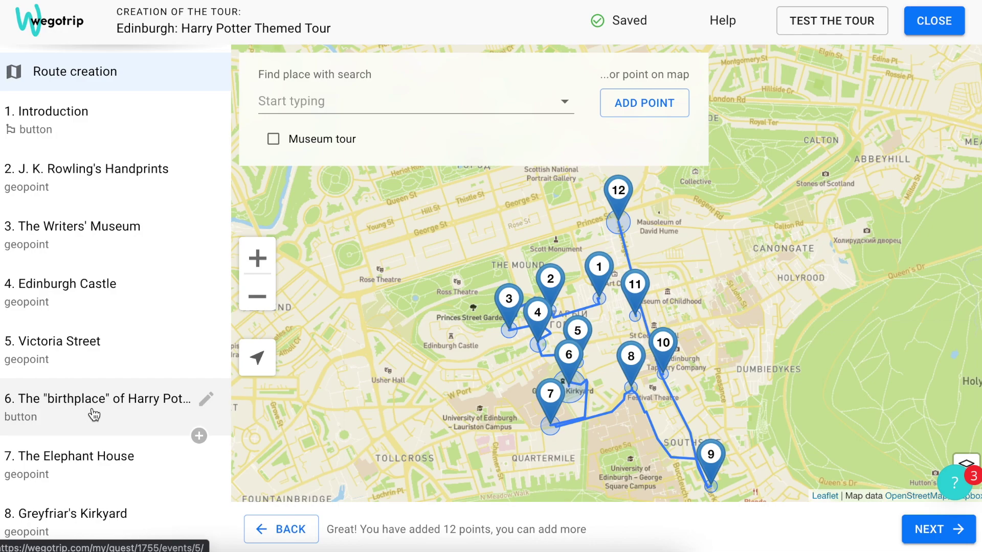
pyautogui.scroll(3, 94, 414)
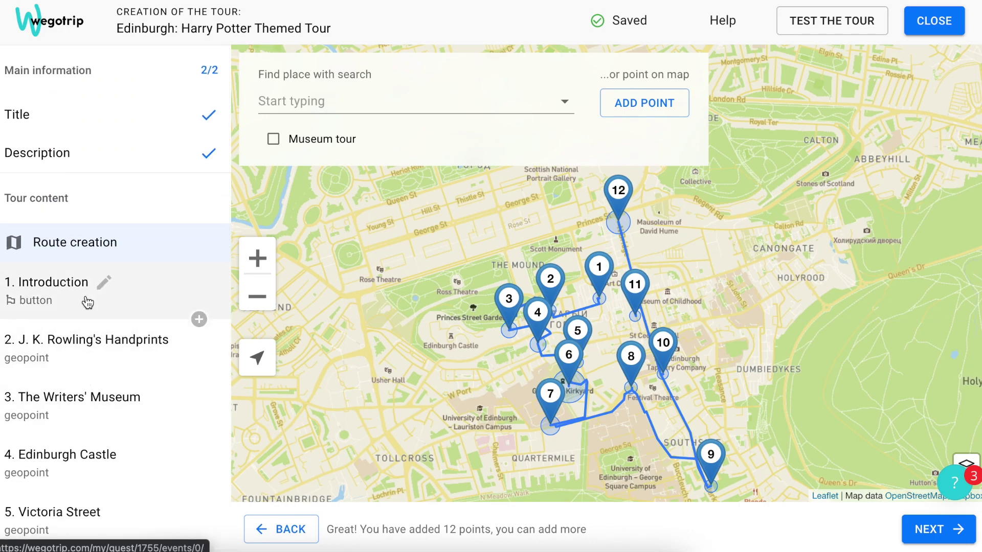
pyautogui.click(88, 302)
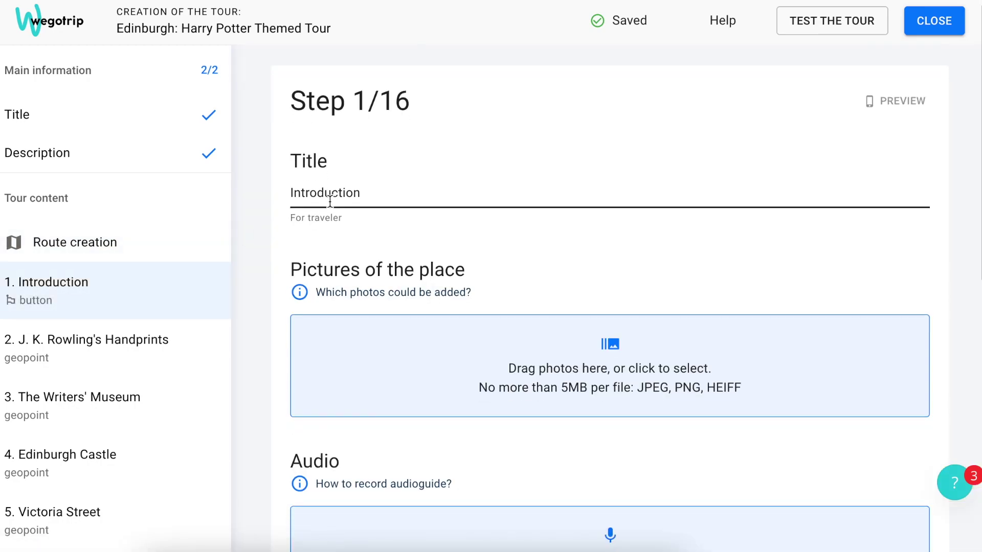
# Upload and save an Edinburgh photo to the Introduction step's pictures.
pyautogui.scroll(-8, 330, 201)
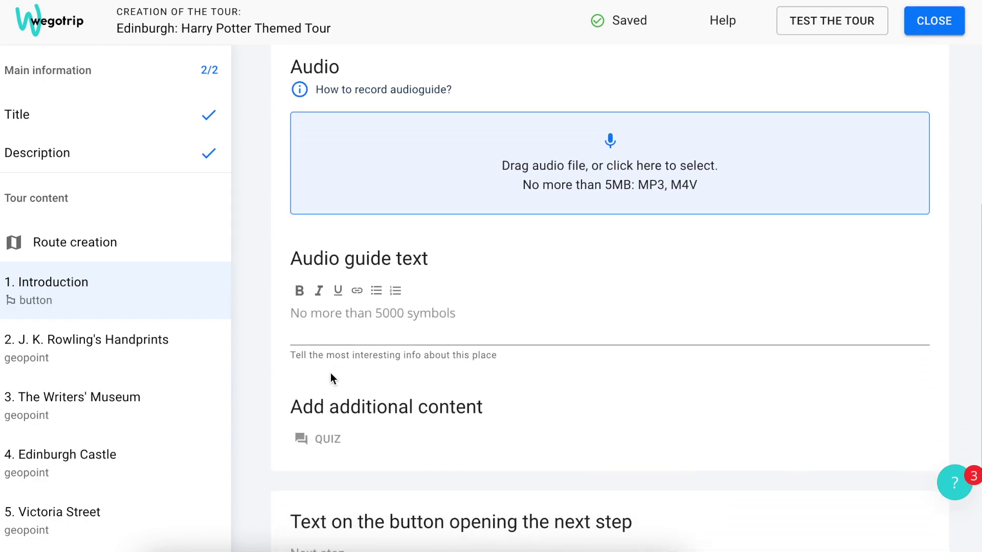
pyautogui.scroll(-1, 330, 377)
pyautogui.scroll(5, 330, 377)
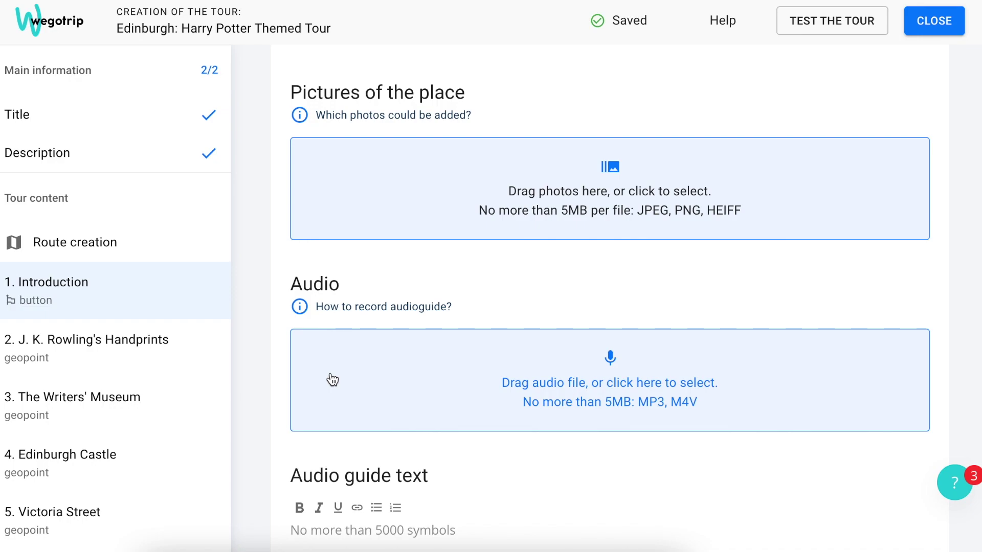
pyautogui.scroll(2, 333, 379)
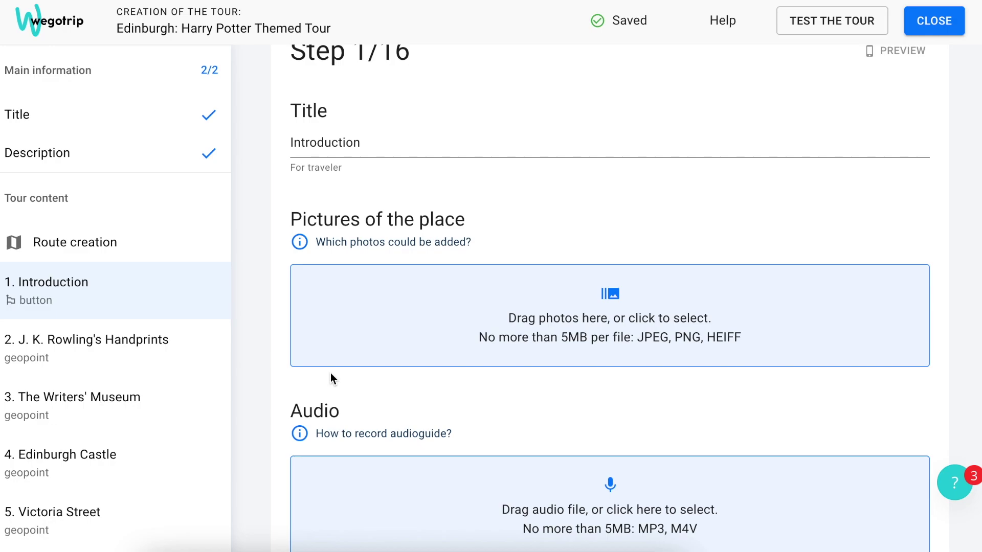
pyautogui.click(668, 549)
pyautogui.moveTo(119, 25); pyautogui.dragTo(541, 328)
pyautogui.click(500, 501)
# Format the two reminder lines as a bulleted list and preview the step on the phone.
pyautogui.scroll(-8, 500, 504)
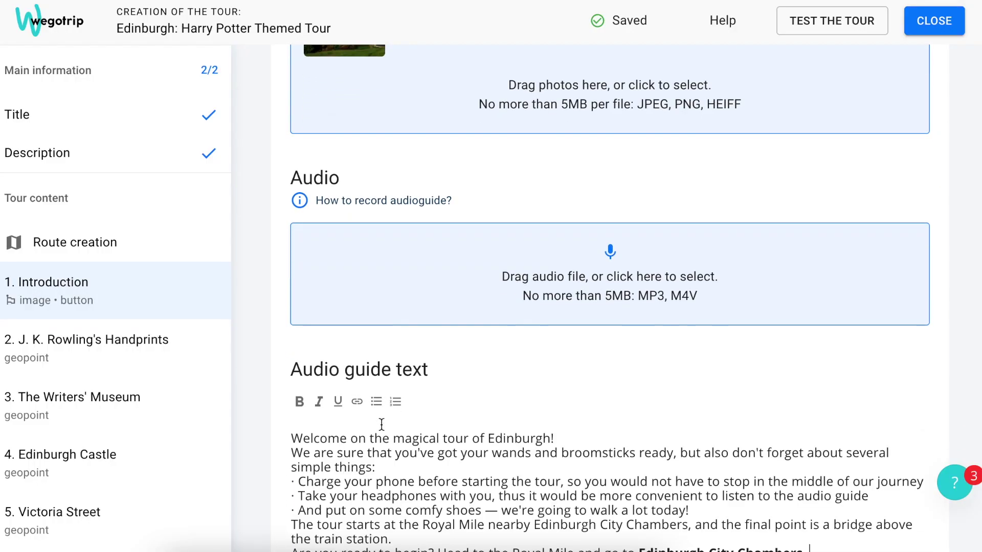
pyautogui.moveTo(284, 324); pyautogui.dragTo(294, 349)
pyautogui.click(374, 243)
pyautogui.scroll(10, 624, 282)
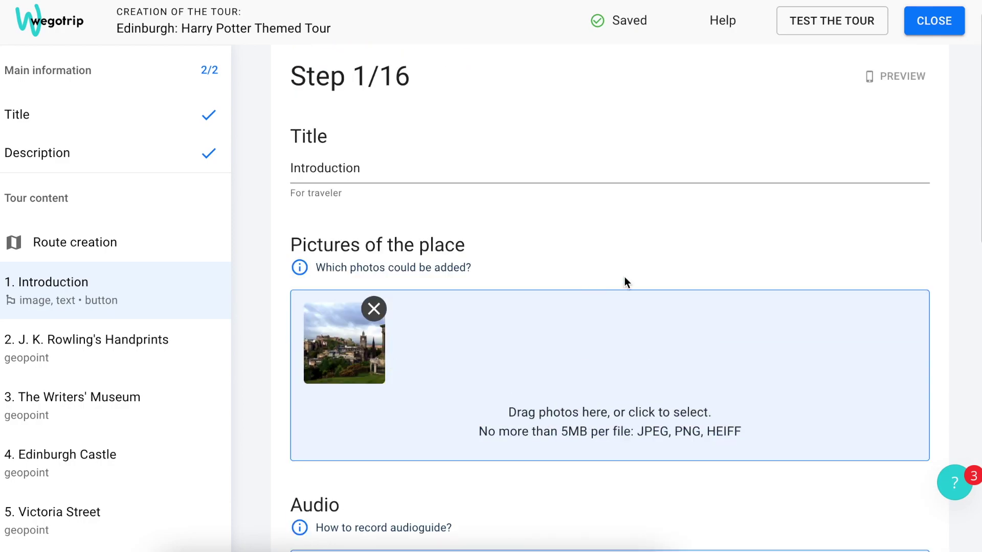
pyautogui.click(878, 86)
pyautogui.scroll(-6, 855, 364)
# Add the 01.mp3 narration to the Introduction step, then open J. K. Rowling's Handprints.
pyautogui.scroll(7, 855, 364)
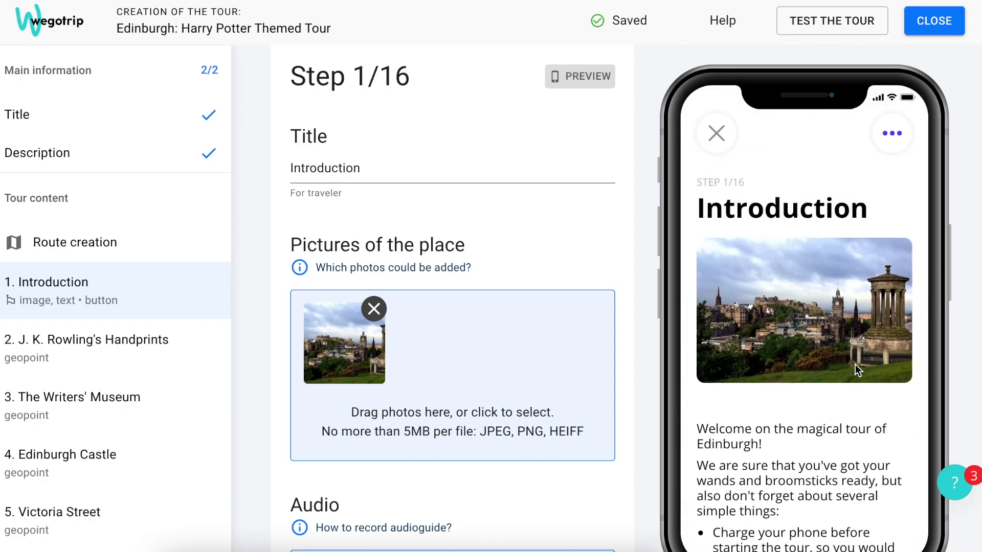
pyautogui.click(560, 78)
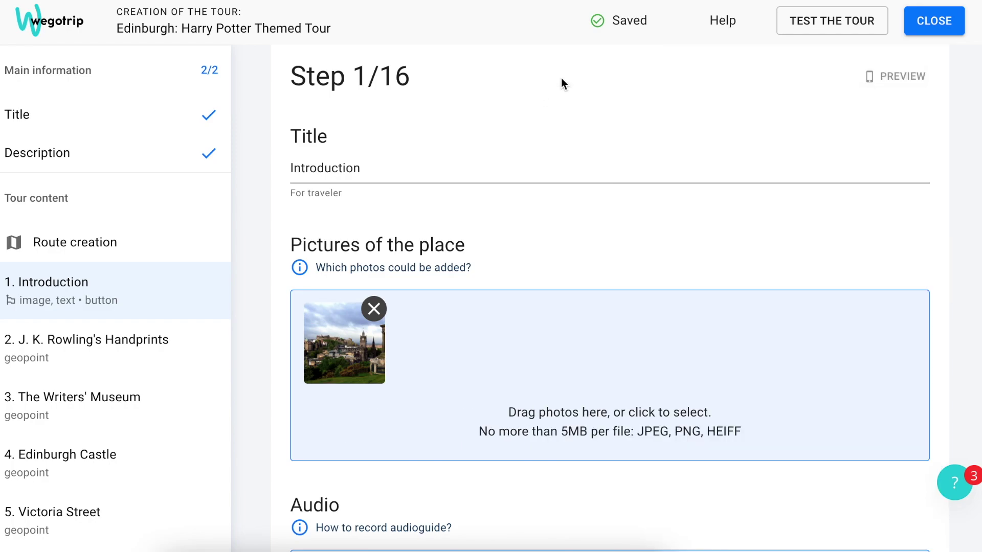
pyautogui.click(206, 309)
pyautogui.scroll(-15, 373, 397)
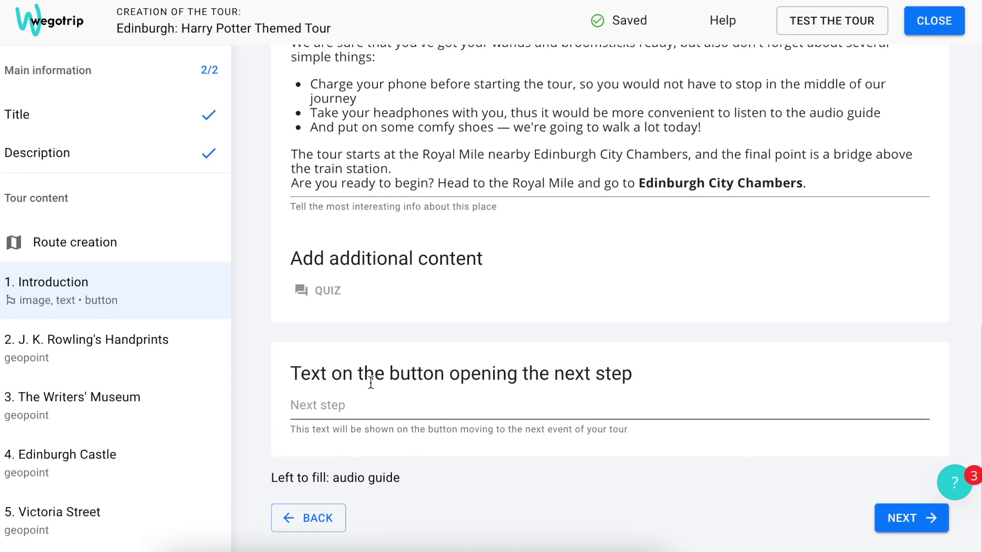
pyautogui.click(398, 486)
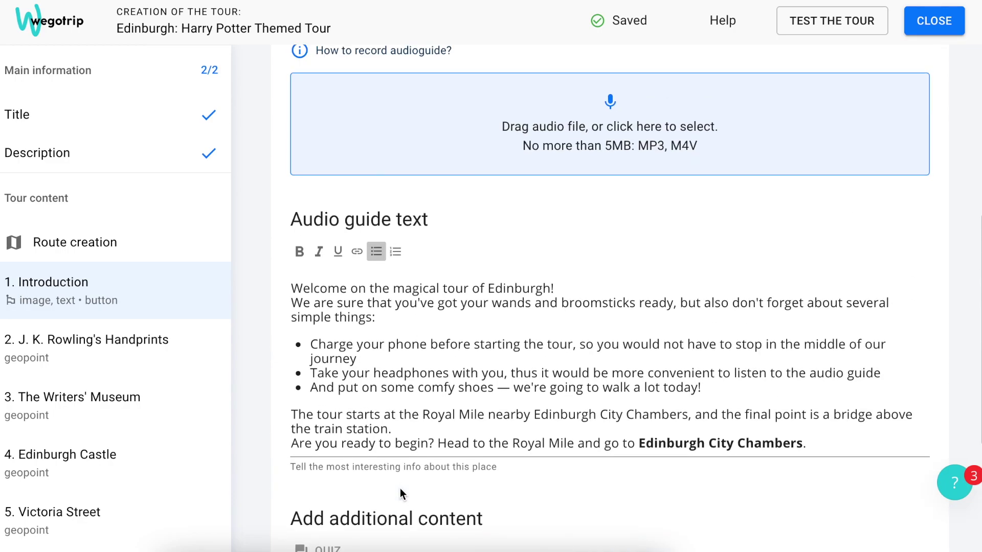
pyautogui.click(177, 543)
pyautogui.moveTo(67, 9); pyautogui.dragTo(434, 310)
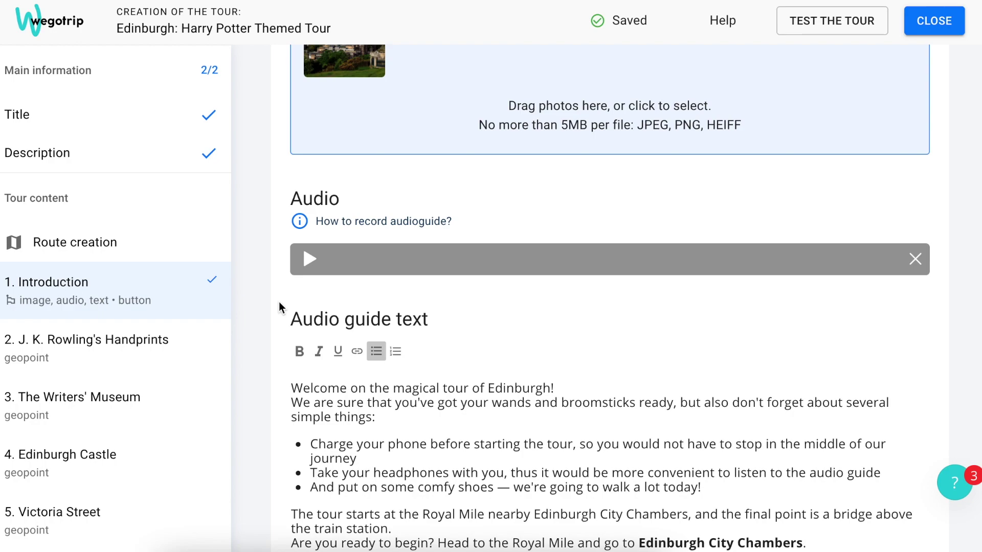
pyautogui.click(174, 353)
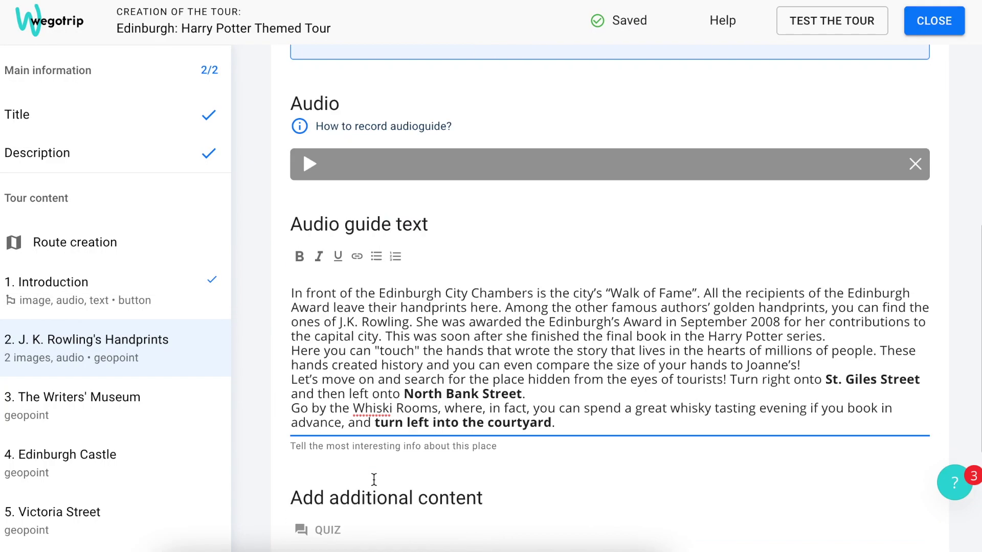
# Work through the Writers' Museum and Edinburgh Castle steps, adding the Potterrow Street photo.
pyautogui.click(80, 415)
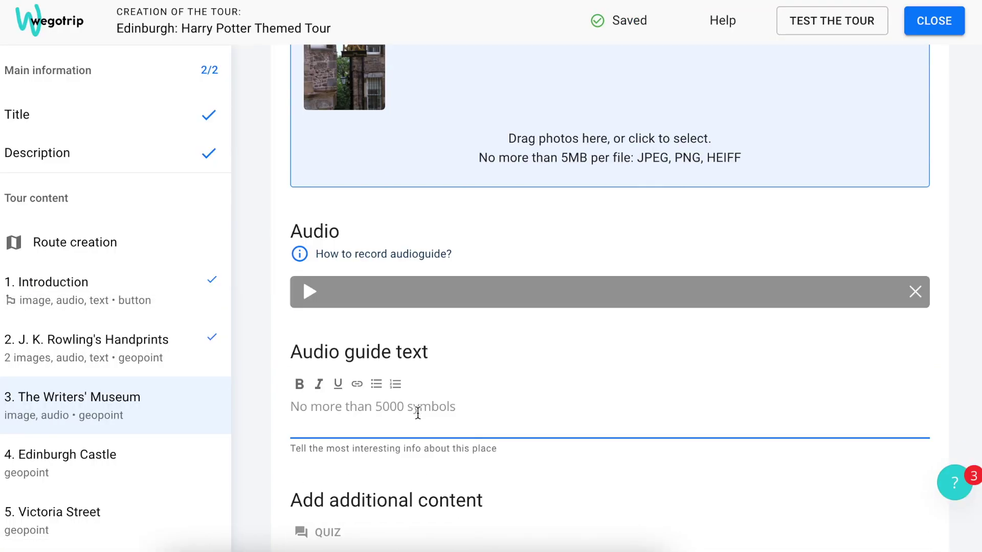
pyautogui.click(131, 456)
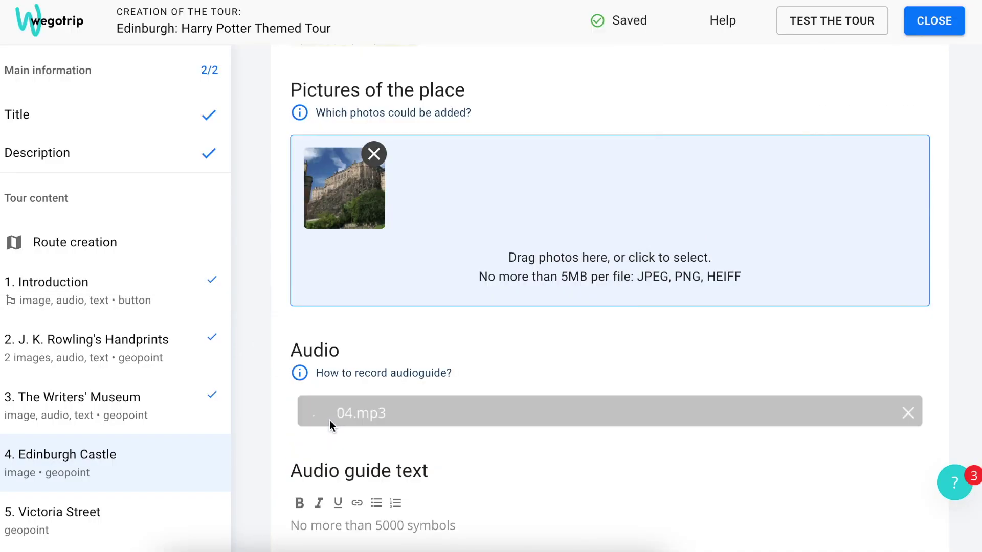
pyautogui.scroll(-3, 330, 420)
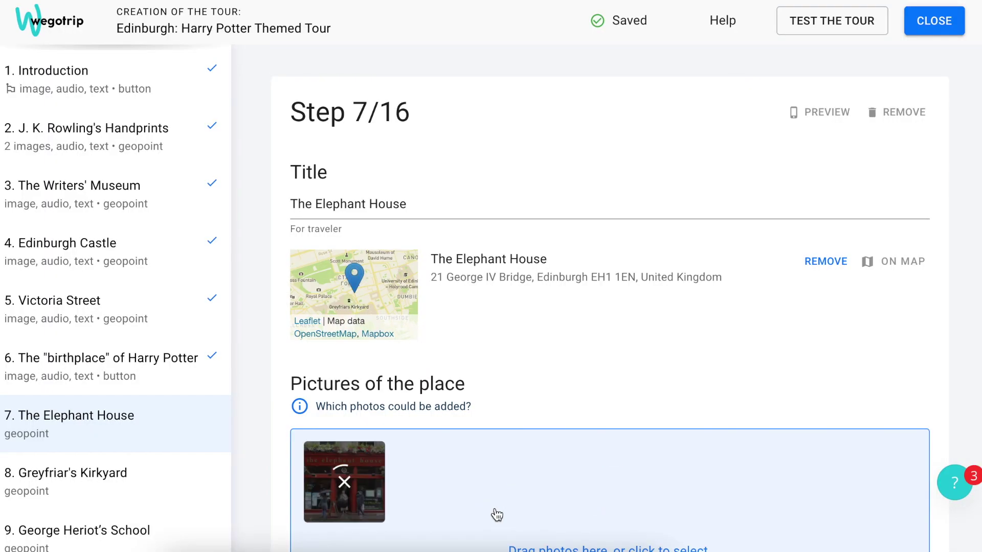
pyautogui.moveTo(89, 208); pyautogui.dragTo(233, 269)
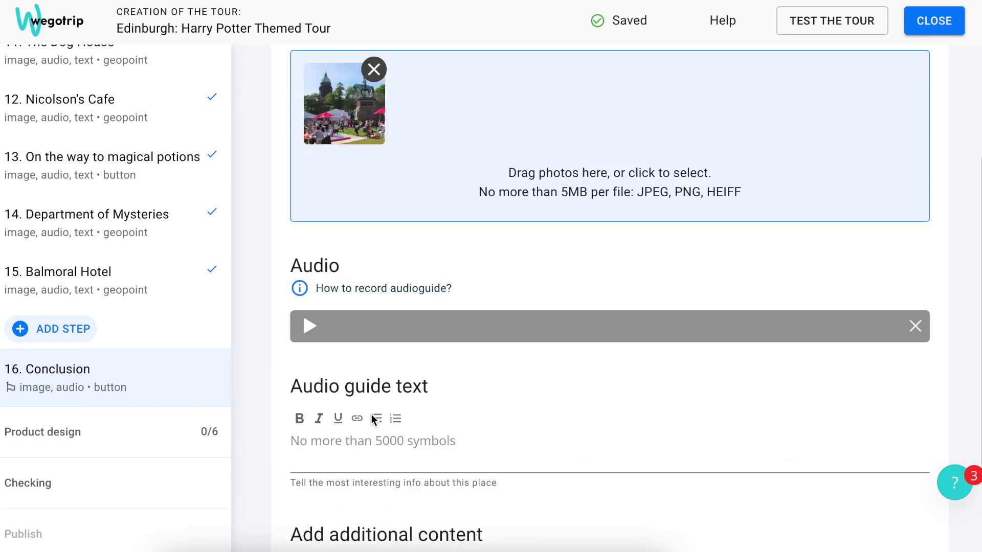
# Paste the Conclusion's farewell guide text and expand the Product design section.
pyautogui.click(371, 441)
pyautogui.write('Thank you for taking this magical journey with us! We hope you enjoyed learning something new about the Harry Potter book series creation. Now it’s time for us to say goodbye. If you are hungry or just want to take some rest, there’re plenty of cafes and restaurants nearby which you can visit. If you would like to continue exploring the city, we highly recommend visiting Edinburgh Castle where you’ll have an opportunity to immerse into the medieval atmosphere and learn more about the city’s history. If you’re visiting in August, there should be the International Book Festival taking place. It is the world’s largest celebration of books that is held every year in August. It was one of the first places where Rowling gave a reading from her first Harry Potter novel in 1997. The festival takes place at Charlotte Square gardens. The festival is free for everybody, and you can peruse the bookstores, read a book in the square, go to book signings, and take part in the free programming. However, you will have to book a ticket if you want to attend most of the author talks and readings. Thank you for taking this walk with us, have a great time in Edinburgh! Goodbye!')
pyautogui.scroll(-2, 372, 391)
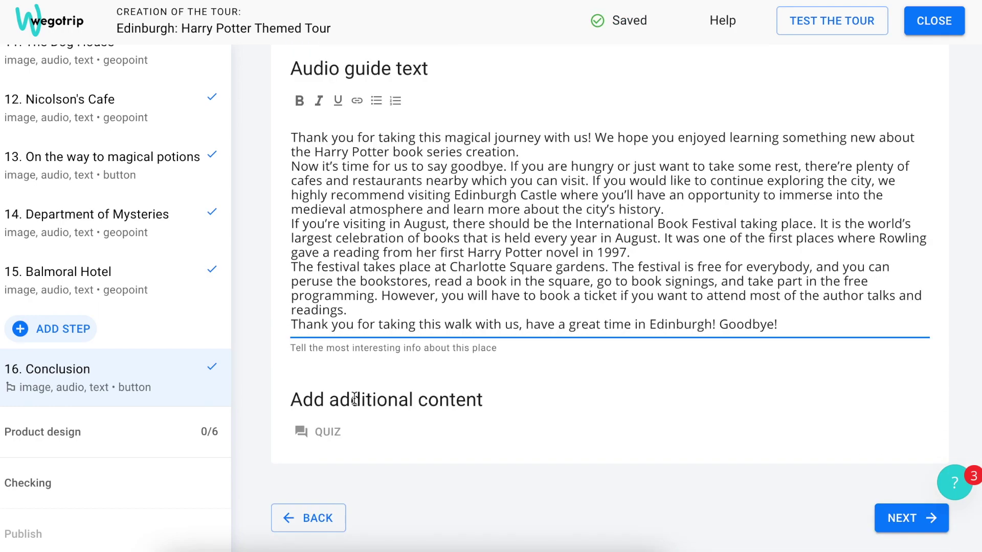
pyautogui.click(167, 434)
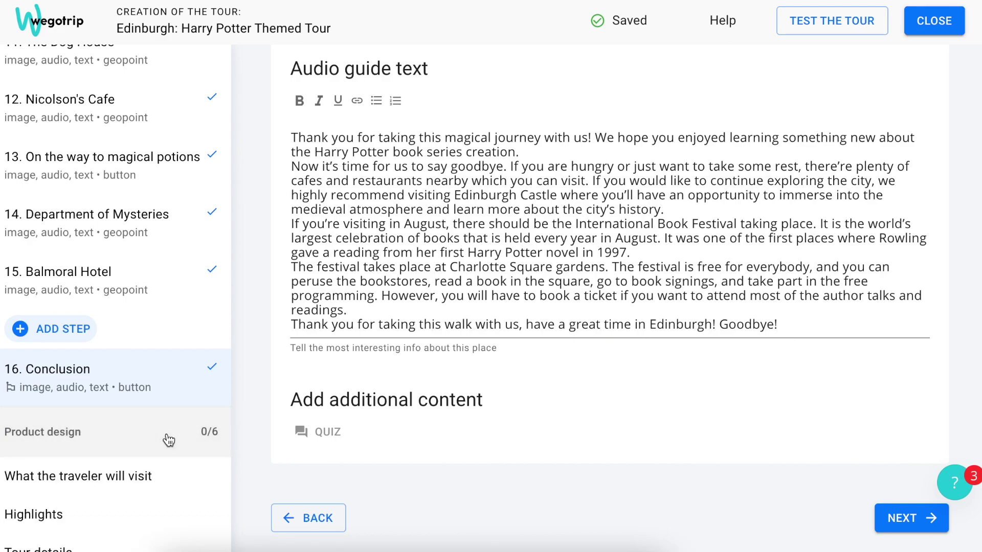
pyautogui.scroll(-2, 169, 440)
pyautogui.scroll(-2, 167, 438)
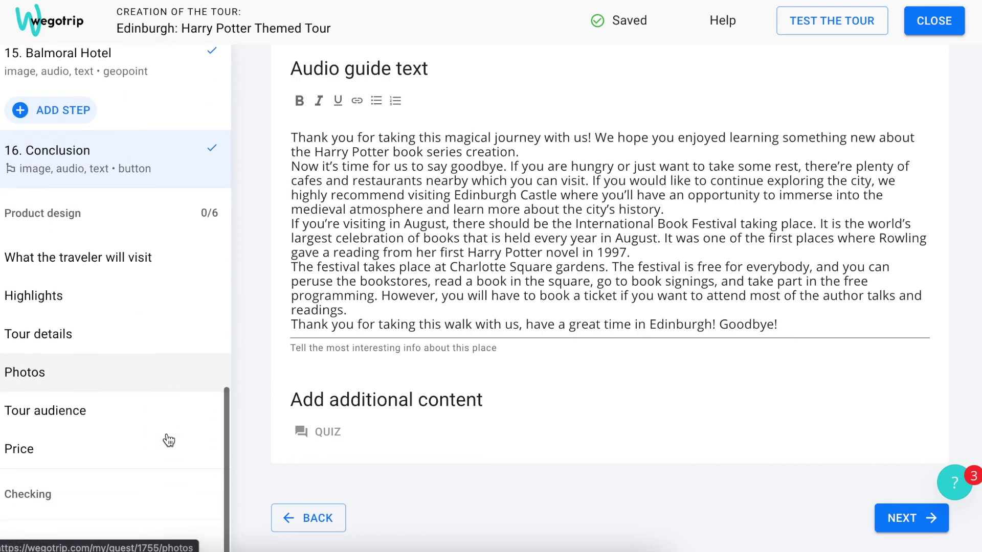
# Set the tour start point to City Chambers with location name 'Edinburgh'.
pyautogui.click(159, 258)
pyautogui.click(296, 166)
pyautogui.write('city chamber')
pyautogui.click(346, 215)
pyautogui.click(291, 221)
pyautogui.write('Edinburgh')
# Make the tour end elsewhere, with The Balmoral as the finish point.
pyautogui.scroll(-5, 562, 307)
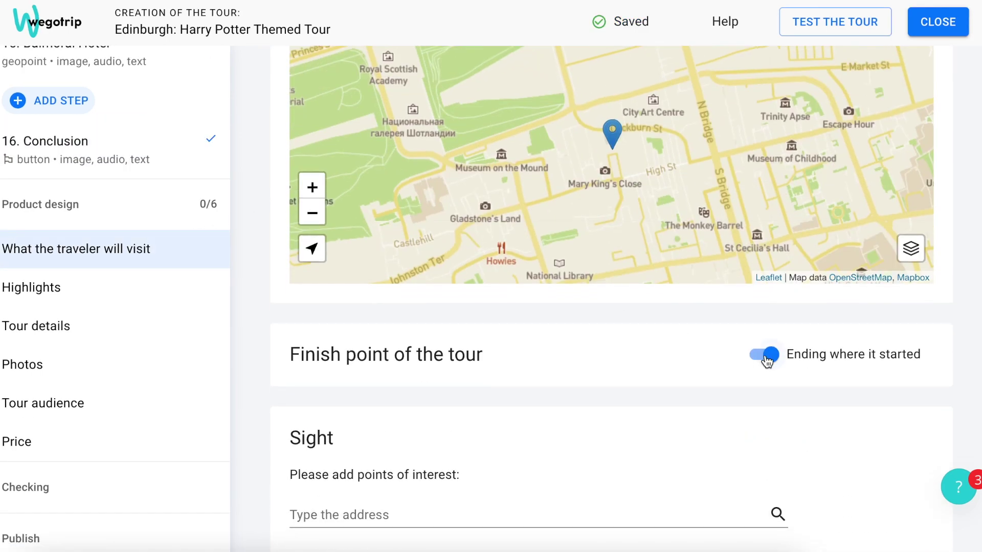
pyautogui.click(764, 353)
pyautogui.scroll(-4, 562, 307)
pyautogui.click(388, 173)
pyautogui.write('balmoral hotel')
pyautogui.click(394, 325)
# Add City Chambers, the Writers' Museum and The Elephant House as sights.
pyautogui.scroll(-8, 388, 247)
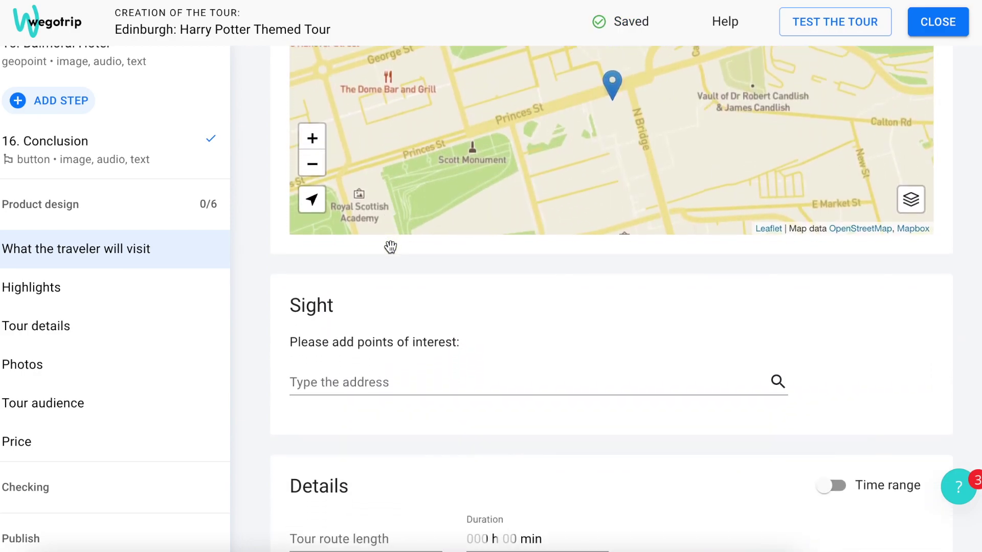
pyautogui.click(329, 308)
pyautogui.write('City C')
pyautogui.click(379, 354)
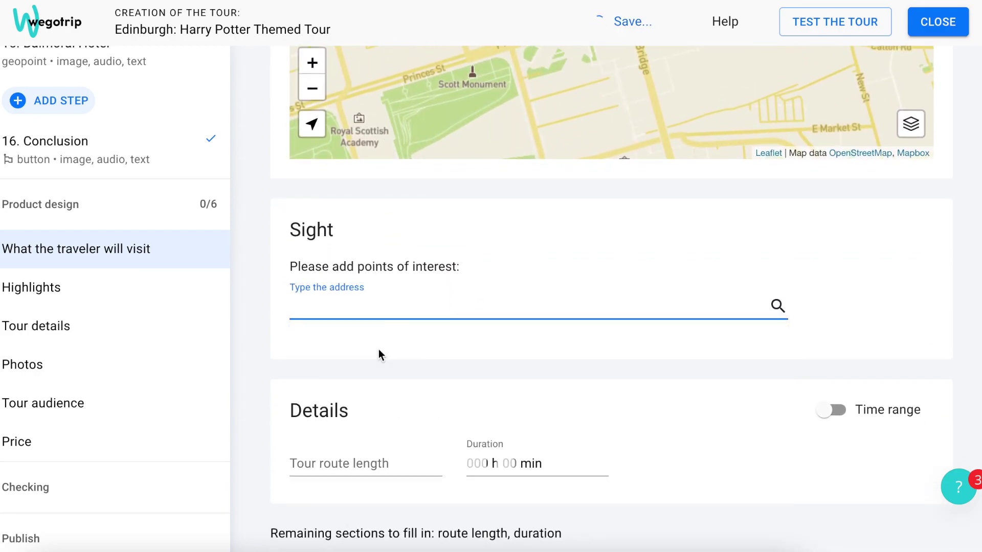
pyautogui.write('writers museu')
pyautogui.click(324, 404)
pyautogui.write('the elep')
pyautogui.click(346, 340)
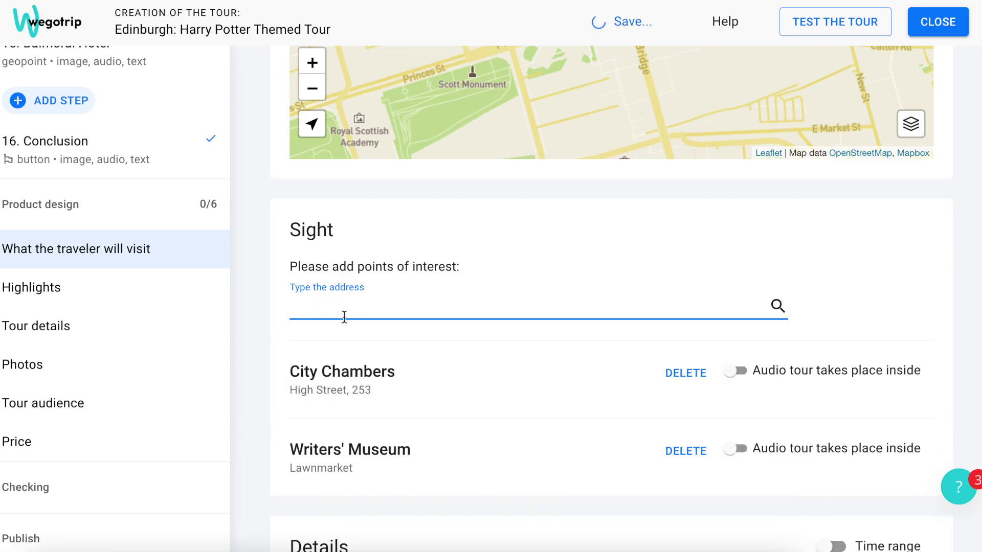
# Add Greyfriars, The Dog House, Edinburgh Castle and The Balmoral as sights.
pyautogui.write('greyfriar')
pyautogui.click(353, 389)
pyautogui.write('the dog hous')
pyautogui.click(385, 381)
pyautogui.write('edin')
pyautogui.click(399, 390)
pyautogui.write('balmoral ho')
pyautogui.click(434, 435)
# Enter a 4 km route length and a 1:30–2:00 duration time range.
pyautogui.scroll(-10, 434, 436)
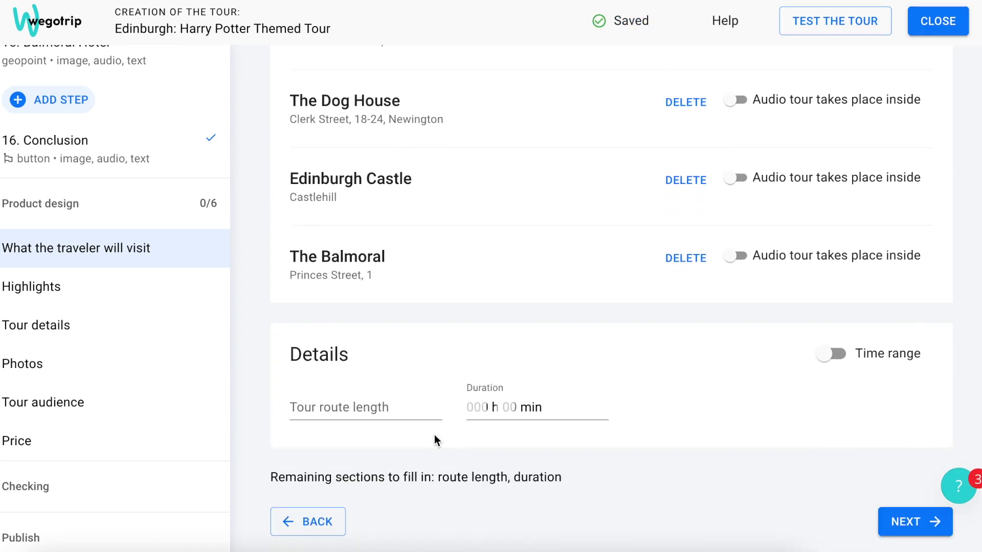
pyautogui.click(404, 408)
pyautogui.write('4')
pyautogui.click(832, 353)
pyautogui.click(511, 407)
pyautogui.write('130')
pyautogui.click(654, 432)
pyautogui.write('200')
pyautogui.click(168, 296)
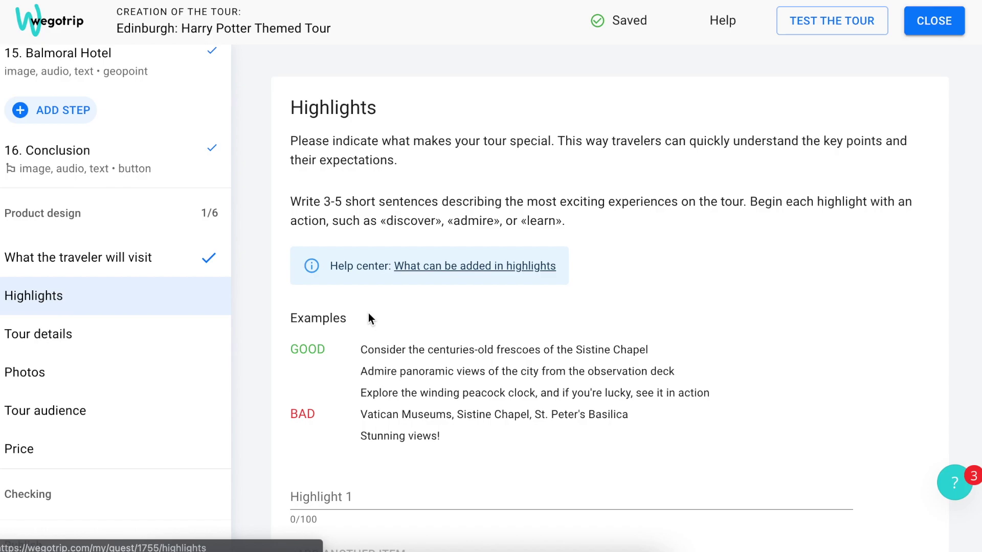
# Paste three highlight sentences into the Highlights fields.
pyautogui.scroll(-2, 369, 318)
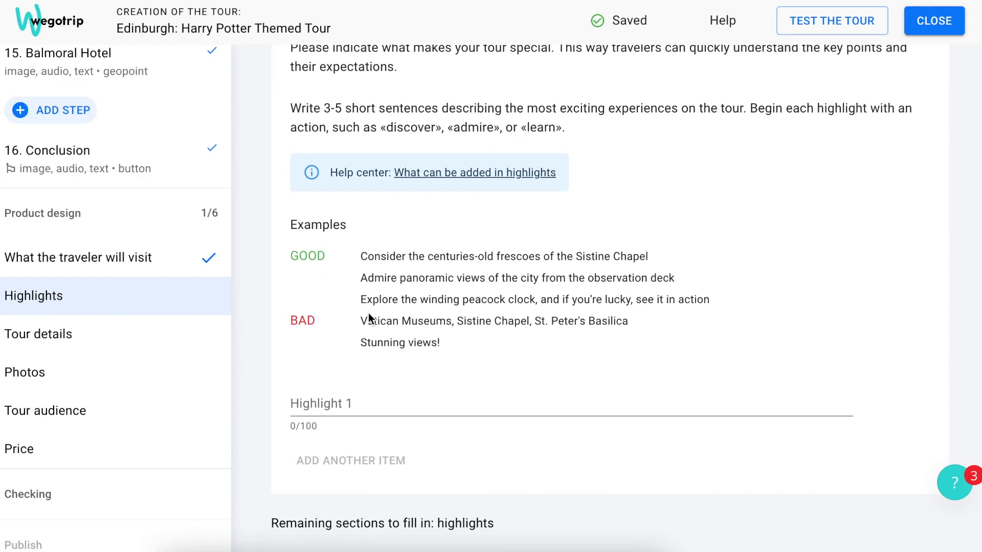
pyautogui.click(369, 403)
pyautogui.write('See where Diagon Alley came to life and visit the graveyard where Lord Voldemort is buried')
pyautogui.click(351, 460)
pyautogui.hotkey('ctrl', 'v')
pyautogui.click(351, 526)
pyautogui.write('Find the place where Rowling wrote parts of the very first Harry Potter book')
pyautogui.click(396, 510)
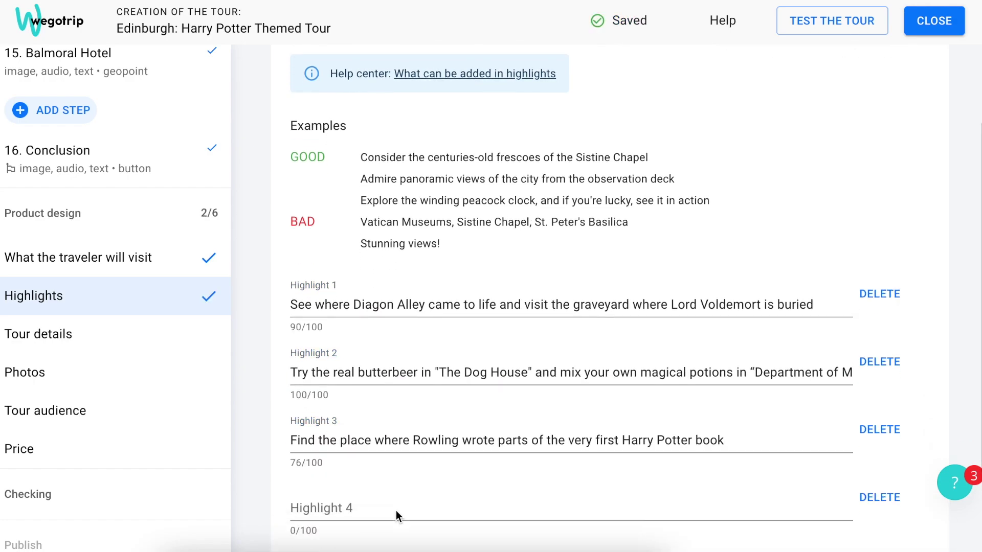
pyautogui.scroll(-3, 395, 510)
# In Tour details, add the book-festival advice as the first included item.
pyautogui.click(72, 335)
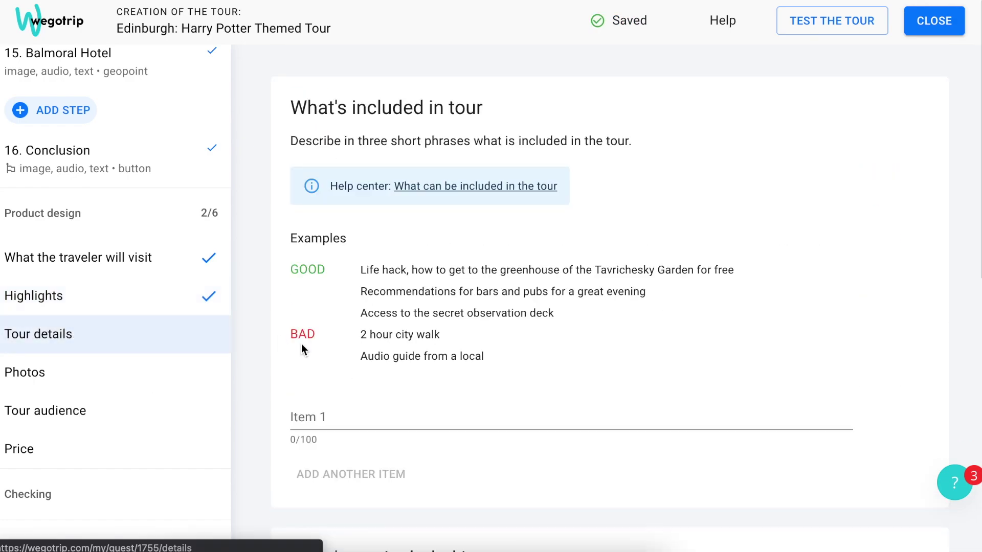
pyautogui.scroll(-1, 302, 345)
pyautogui.click(413, 398)
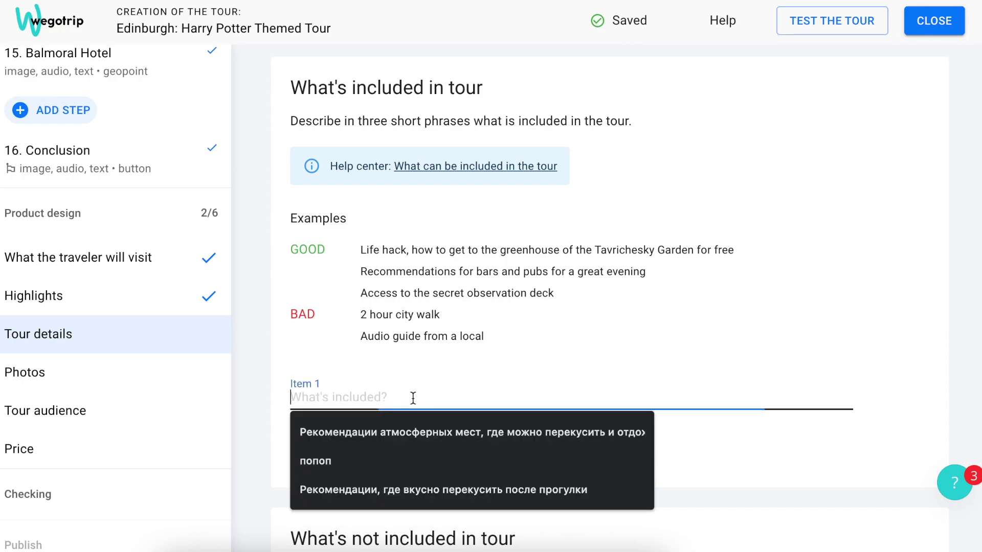
pyautogui.write('Advice from a local on visiting an International Book Festival')
pyautogui.click(448, 420)
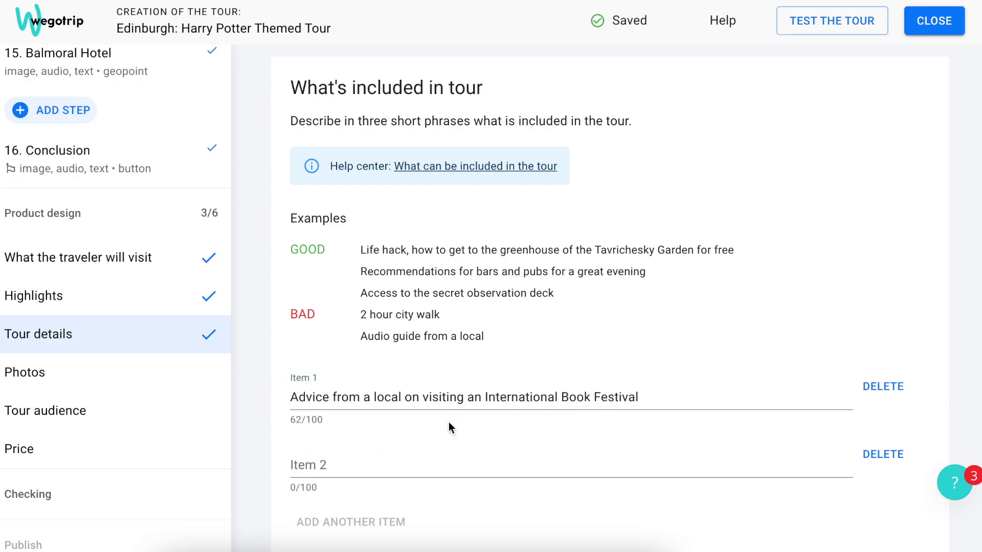
# Add entrance tickets as the second not-included item.
pyautogui.scroll(-8, 448, 421)
pyautogui.scroll(-2, 449, 422)
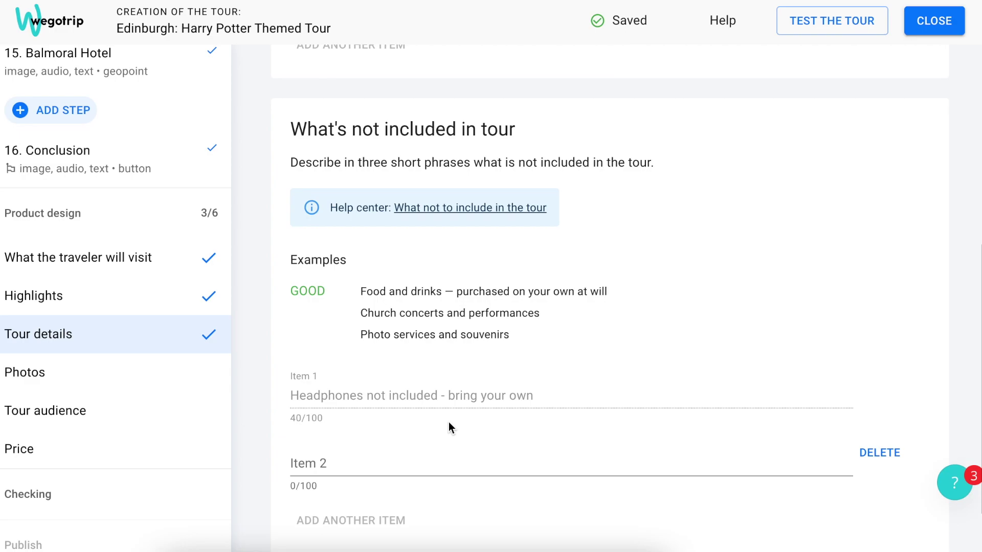
pyautogui.click(448, 462)
pyautogui.write('Entrance tickets to attractions — you can visit them on your own')
pyautogui.scroll(-2, 511, 486)
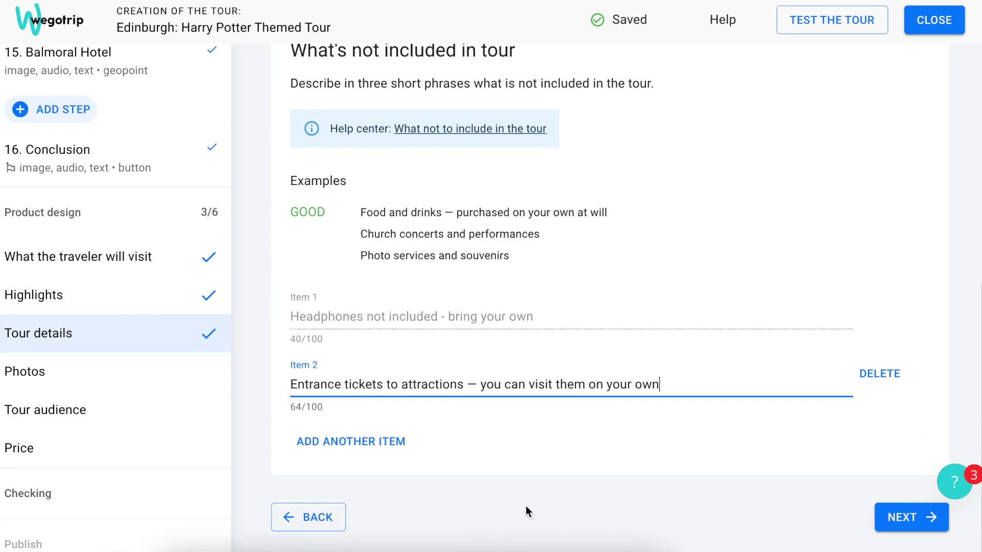
pyautogui.click(526, 511)
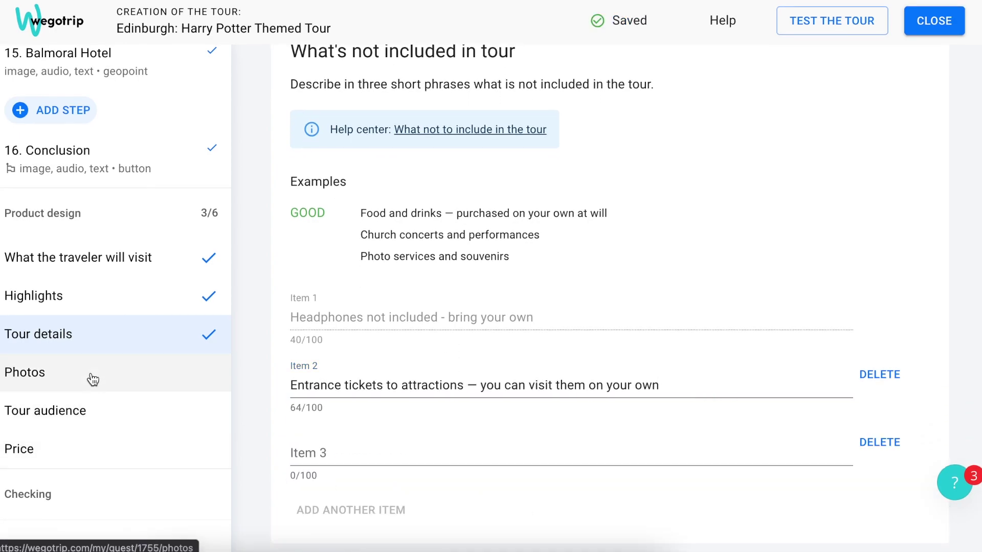
pyautogui.click(93, 380)
pyautogui.scroll(-15, 434, 357)
# Confirm photo rights and upload six photos from the Description photos folder.
pyautogui.click(302, 254)
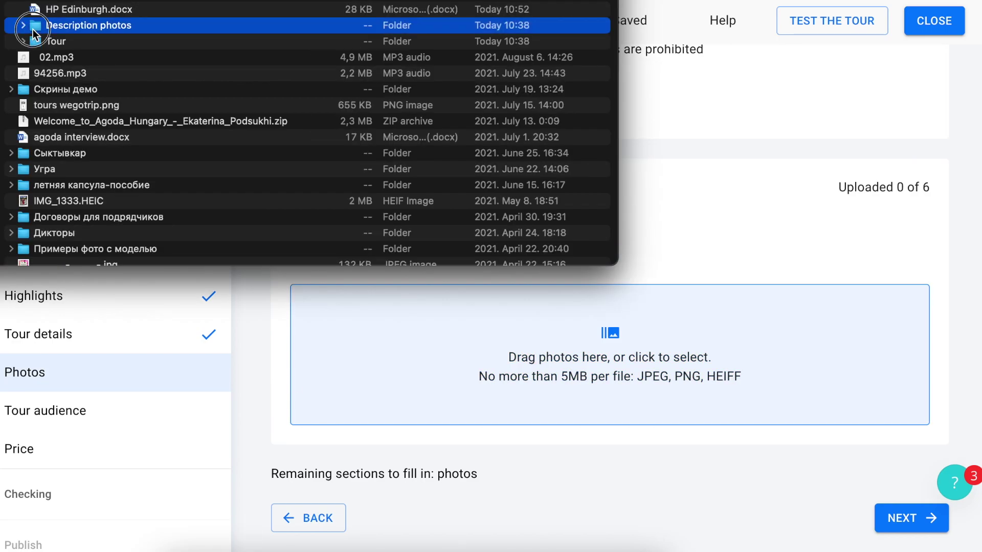
pyautogui.doubleClick(92, 25)
pyautogui.moveTo(61, 29); pyautogui.dragTo(340, 324)
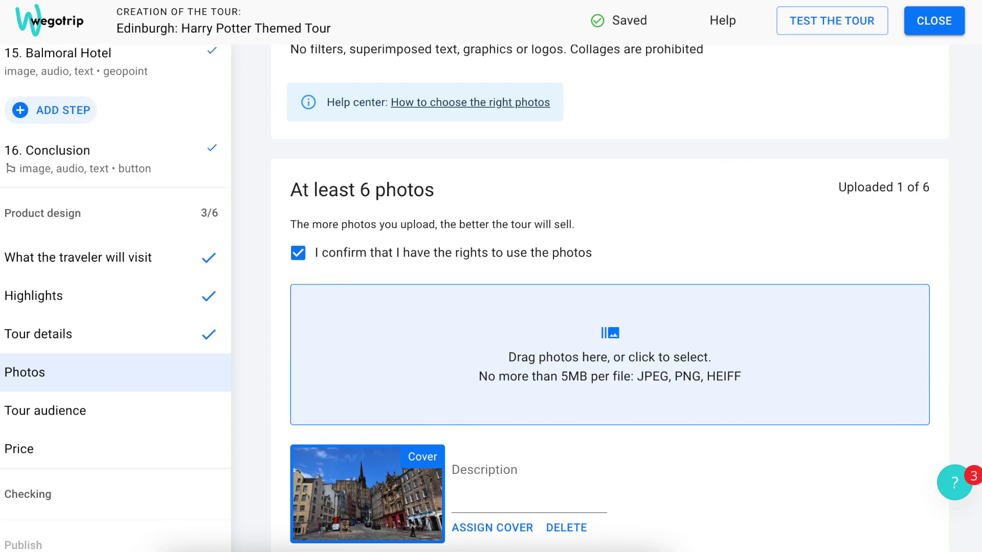
pyautogui.moveTo(48, 41); pyautogui.dragTo(610, 354)
pyautogui.click(29, 57)
pyautogui.moveTo(29, 57); pyautogui.dragTo(610, 354)
pyautogui.click(47, 73)
pyautogui.moveTo(47, 73); pyautogui.dragTo(609, 354)
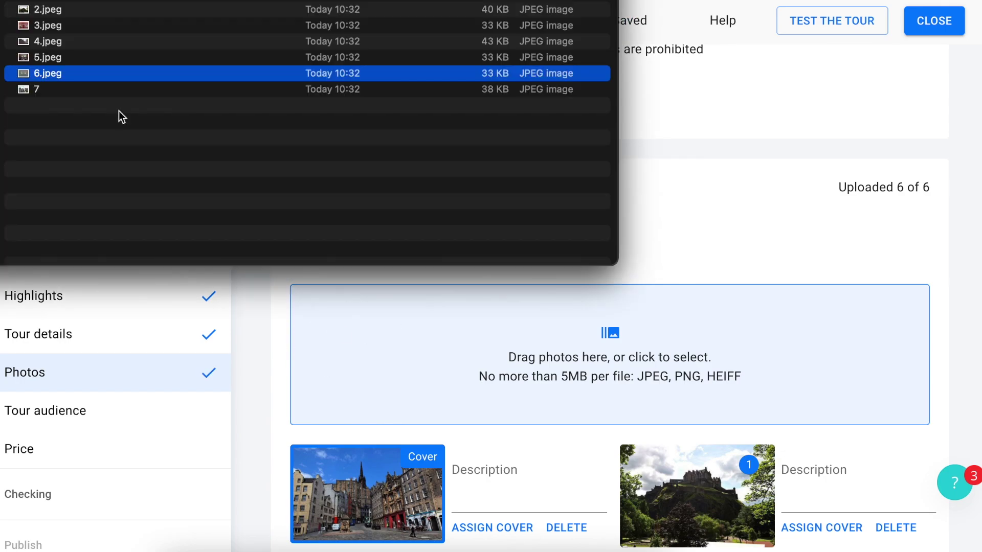
pyautogui.click(380, 323)
pyautogui.scroll(-10, 380, 323)
pyautogui.scroll(5, 381, 323)
# Caption the first three photos Victoria Street, The Elephant House and Victoria Street.
pyautogui.click(511, 111)
pyautogui.write('Victoria Street')
pyautogui.press('Tab')
pyautogui.write('E')
pyautogui.write('The Elephant House')
pyautogui.click(861, 296)
pyautogui.write('Victoria Street')
# Caption photos 4–6 Nicolson's Cafe, J. K. Rowling handprints and Greyfriar's Kirkyard.
pyautogui.scroll(-1, 486, 395)
pyautogui.click(501, 423)
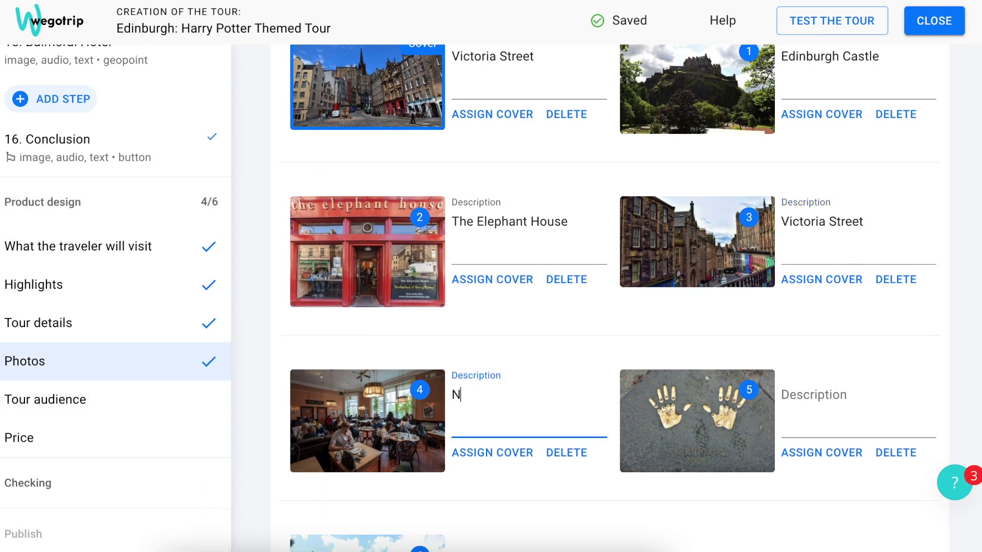
pyautogui.write("Nicolson's Cafe")
pyautogui.click(810, 399)
pyautogui.write('J. K. Rowling handprints')
pyautogui.scroll(-4, 473, 391)
pyautogui.click(473, 390)
pyautogui.write("Greyfriar's Kirkyard")
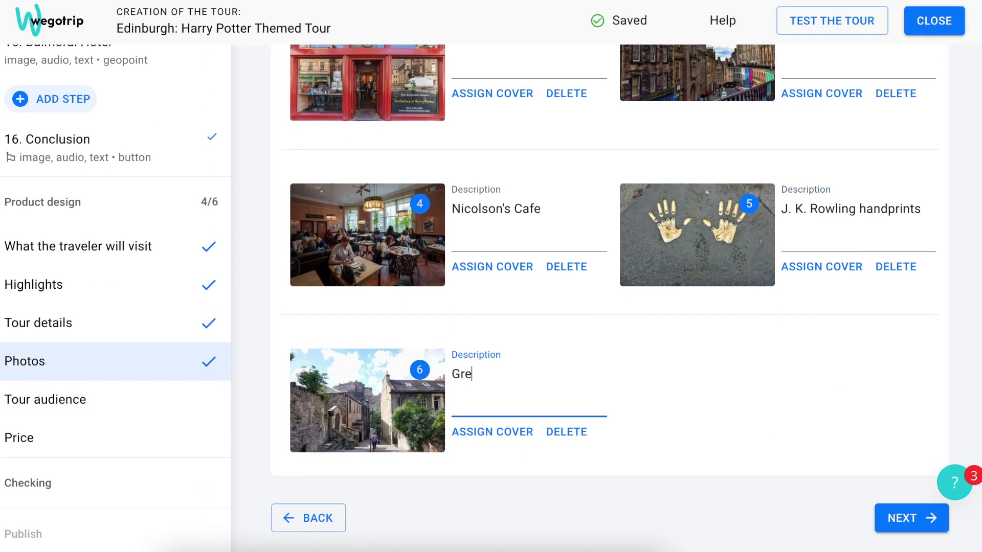
pyautogui.click(90, 414)
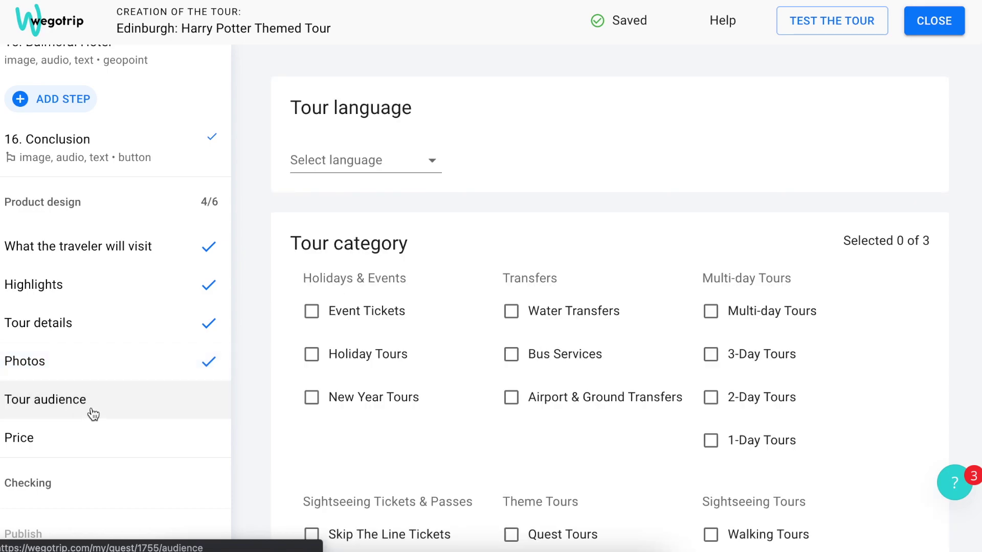
# Set the tour language to English and tag it Walking Tours and Movie & TV Tours.
pyautogui.click(329, 160)
pyautogui.click(333, 341)
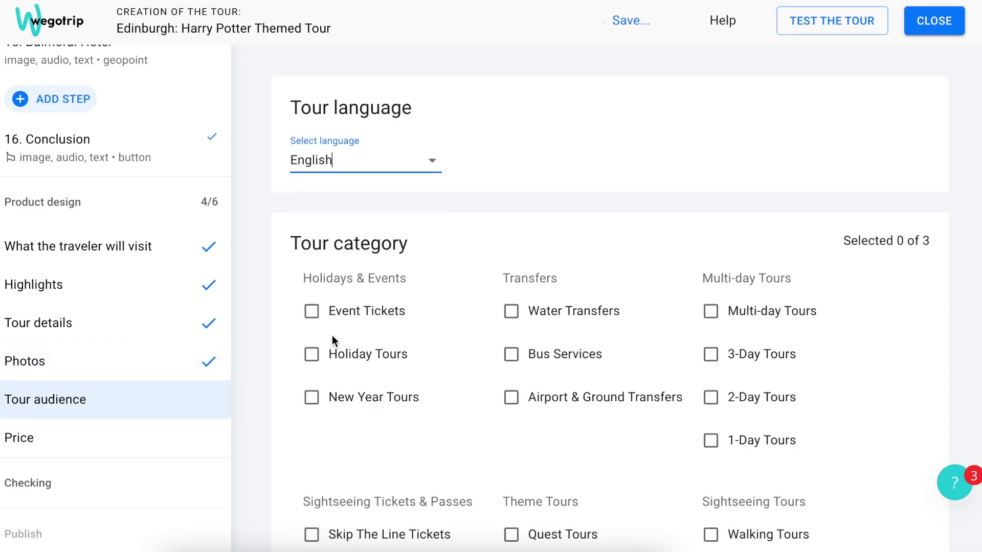
pyautogui.scroll(-5, 495, 262)
pyautogui.click(713, 252)
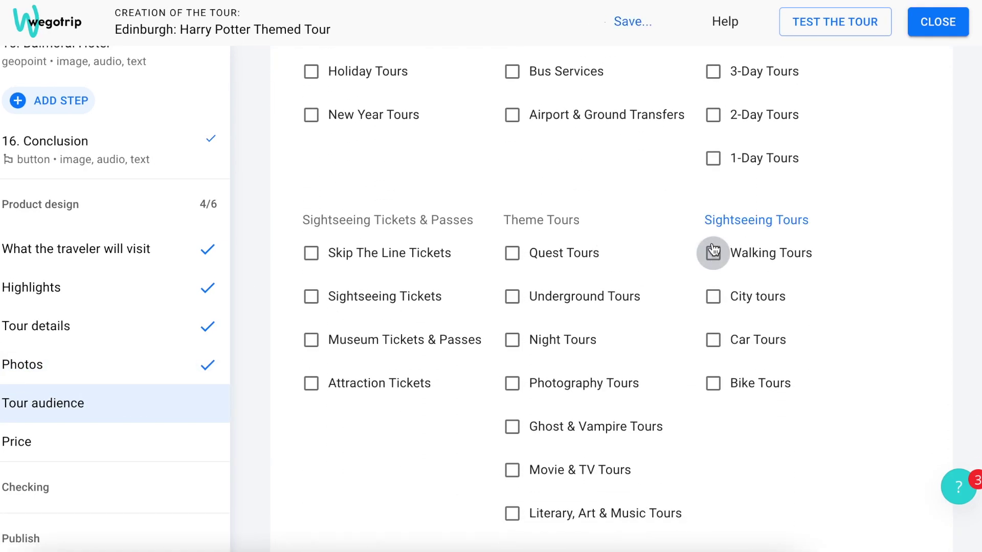
pyautogui.click(511, 469)
pyautogui.scroll(-1, 450, 491)
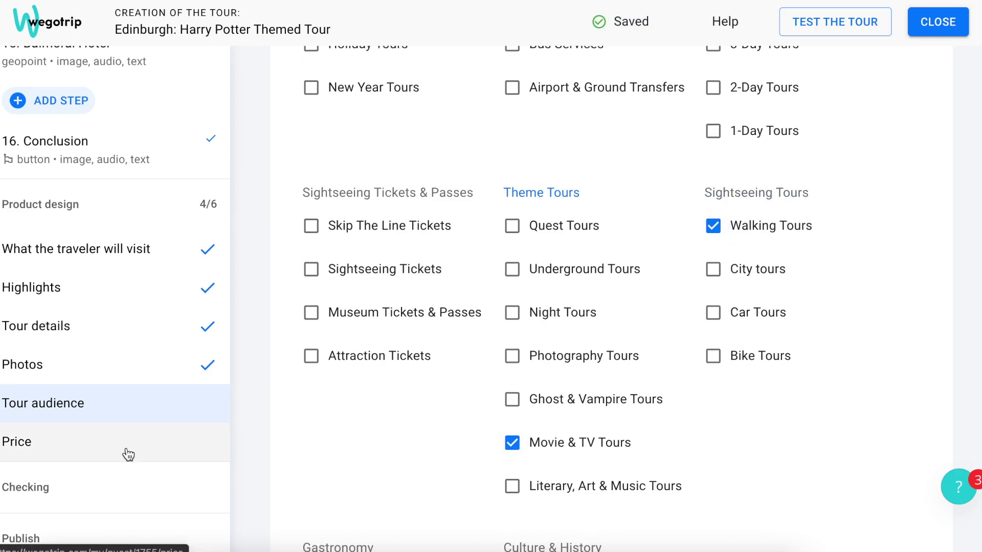
# In Price, add Edinburgh Castle as paid entrance with its ticket website and EUR currency.
pyautogui.click(127, 453)
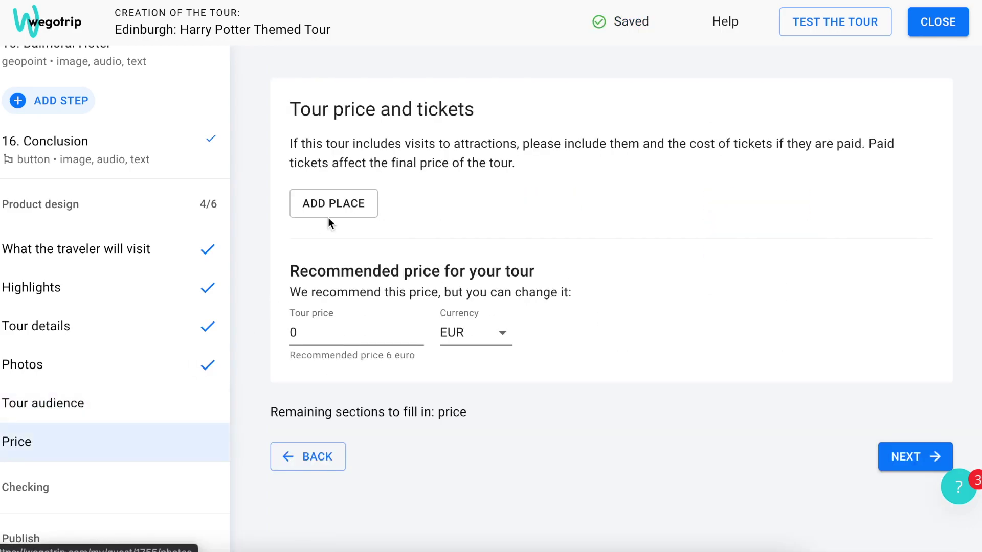
pyautogui.click(344, 207)
pyautogui.click(337, 233)
pyautogui.write('Ed')
pyautogui.press('BackSpace')
pyautogui.press('BackSpace')
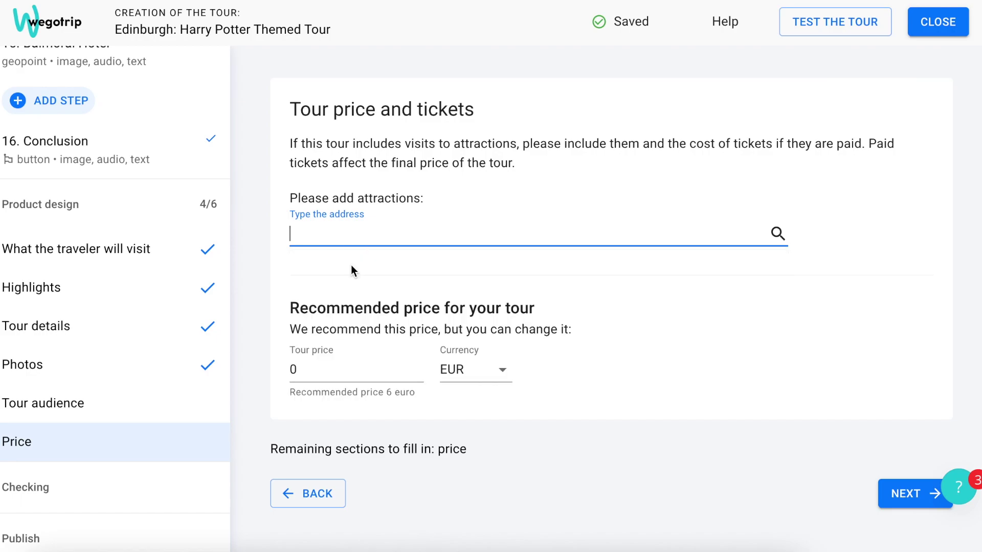
pyautogui.click(816, 162)
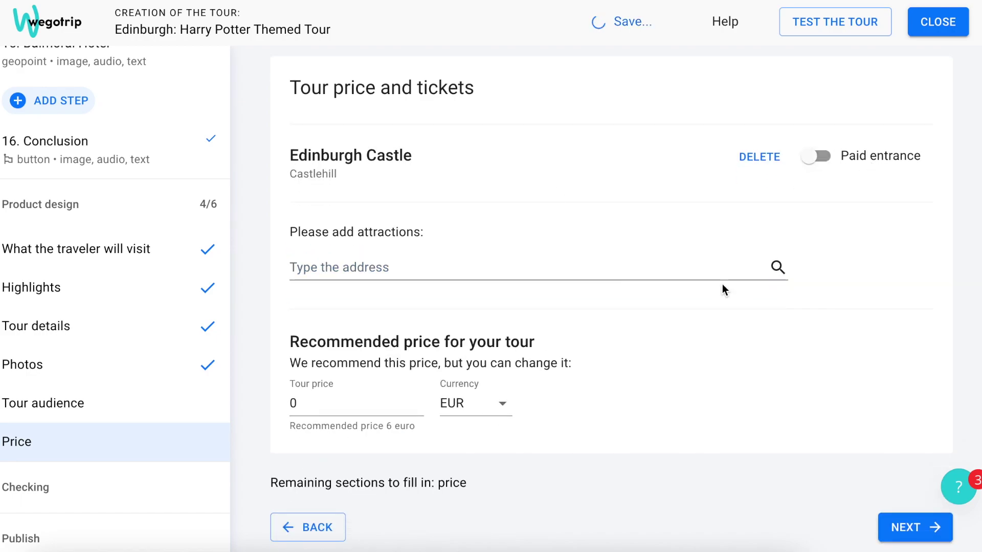
pyautogui.click(496, 224)
pyautogui.hotkey('ctrl', 'v')
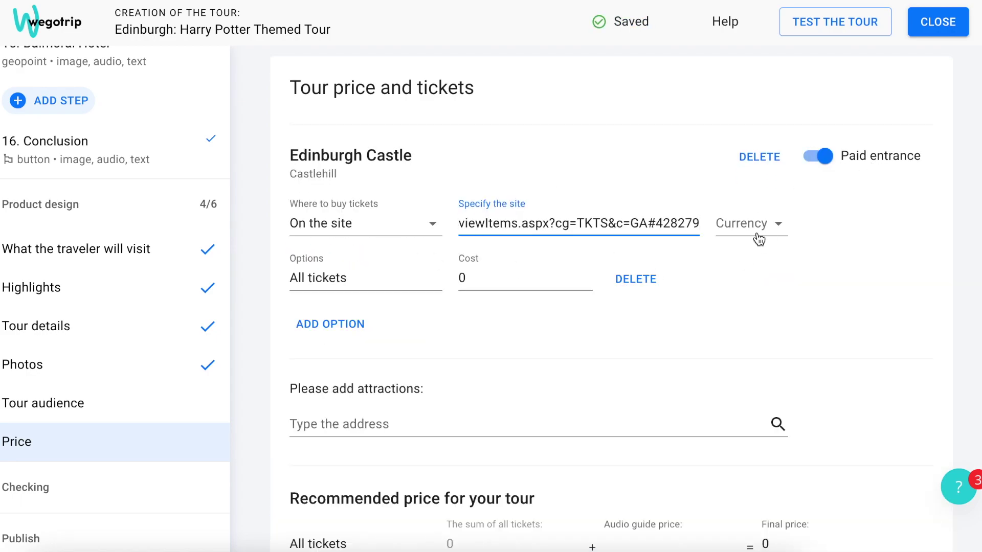
pyautogui.click(756, 234)
pyautogui.click(741, 224)
# Set the Edinburgh Castle ticket cost to 15 EUR and the audio guide price to 15.
pyautogui.click(366, 278)
pyautogui.click(505, 266)
pyautogui.write('10')
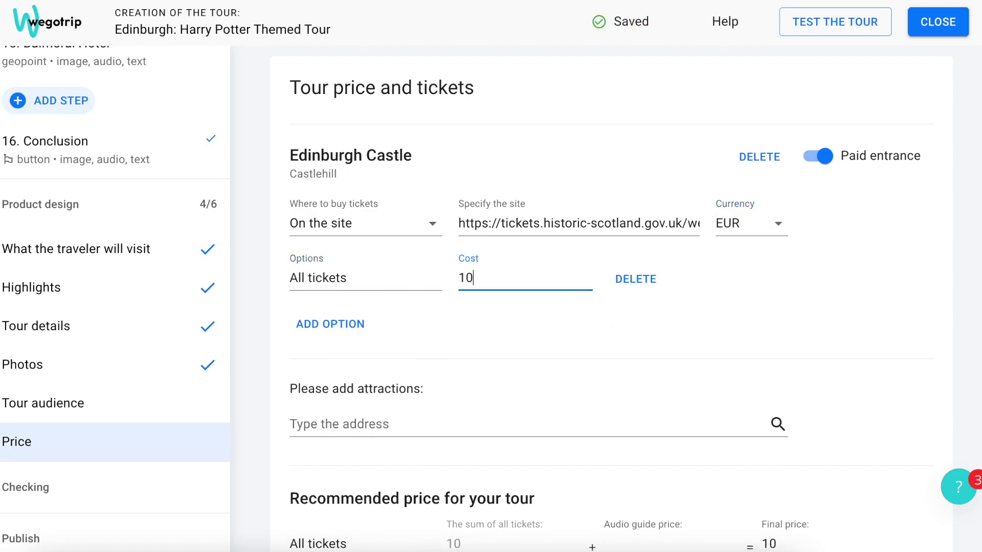
pyautogui.press('BackSpace')
pyautogui.write('5')
pyautogui.scroll(-2, 502, 334)
pyautogui.scroll(-2, 502, 336)
pyautogui.click(506, 285)
pyautogui.click(631, 454)
pyautogui.write('15')
pyautogui.scroll(-1, 632, 457)
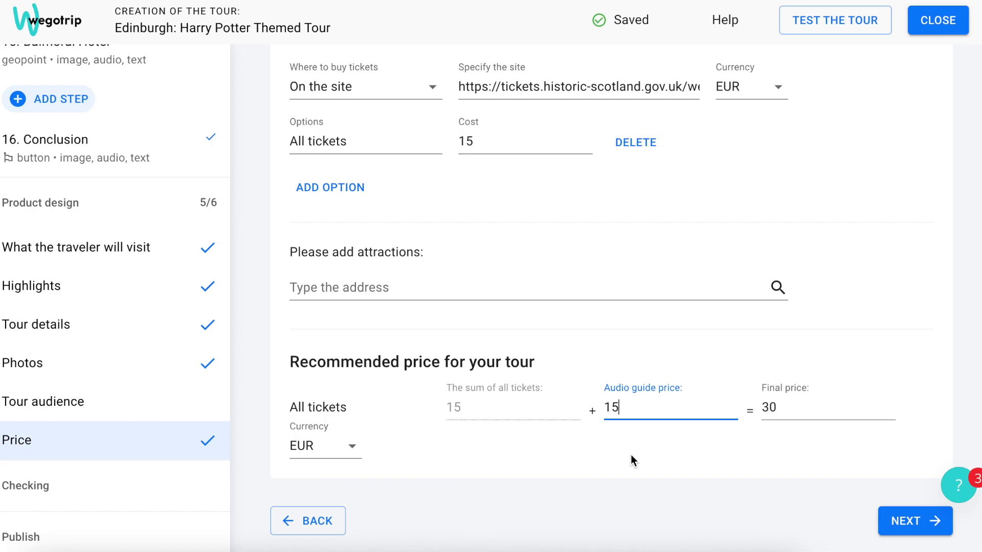
pyautogui.scroll(2, 630, 455)
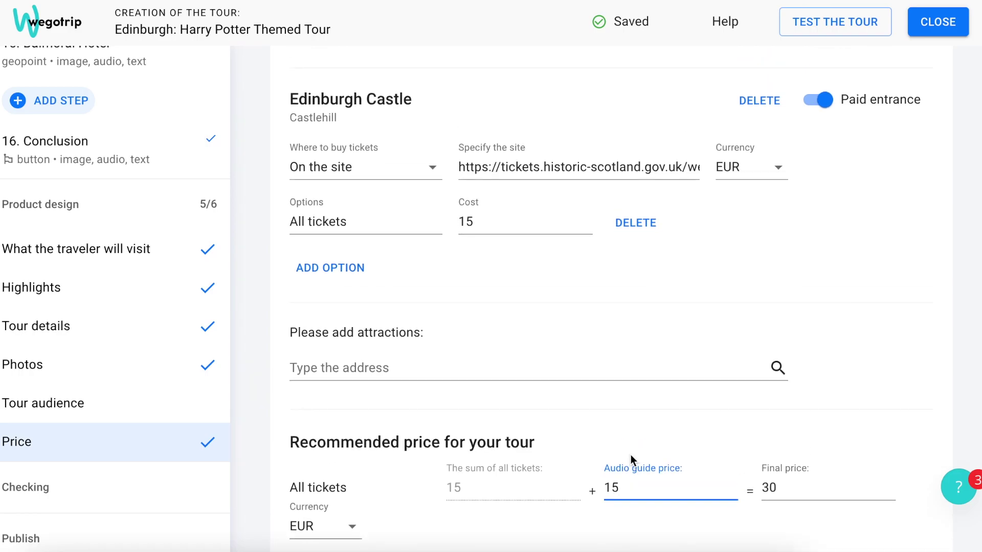
pyautogui.click(185, 481)
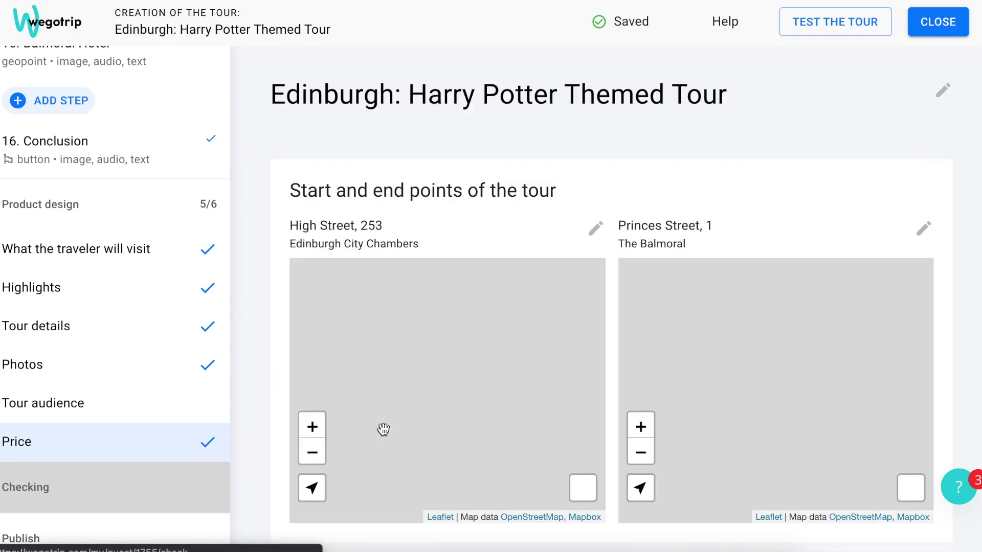
# From the review, toggle the City tours category and return to checking.
pyautogui.scroll(-20, 383, 429)
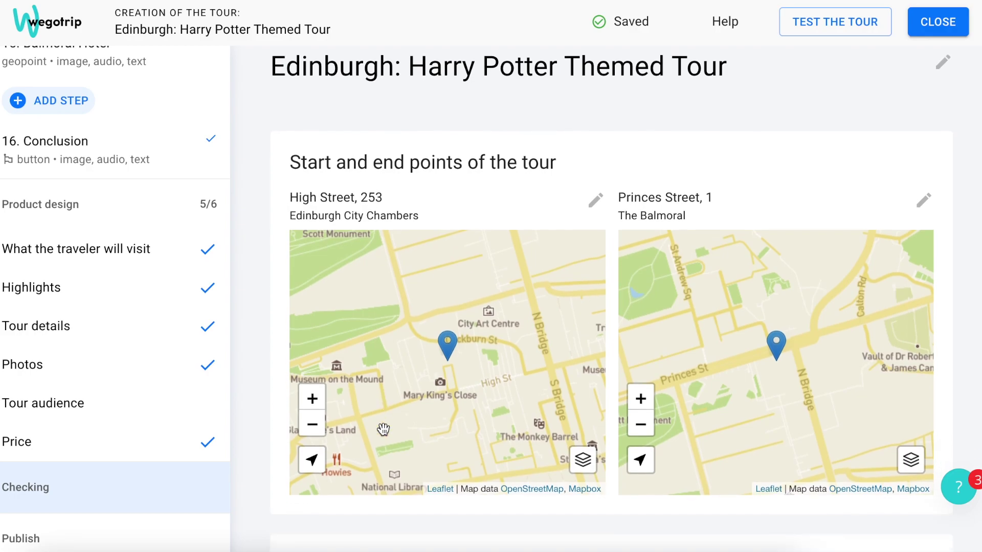
pyautogui.scroll(15, 384, 434)
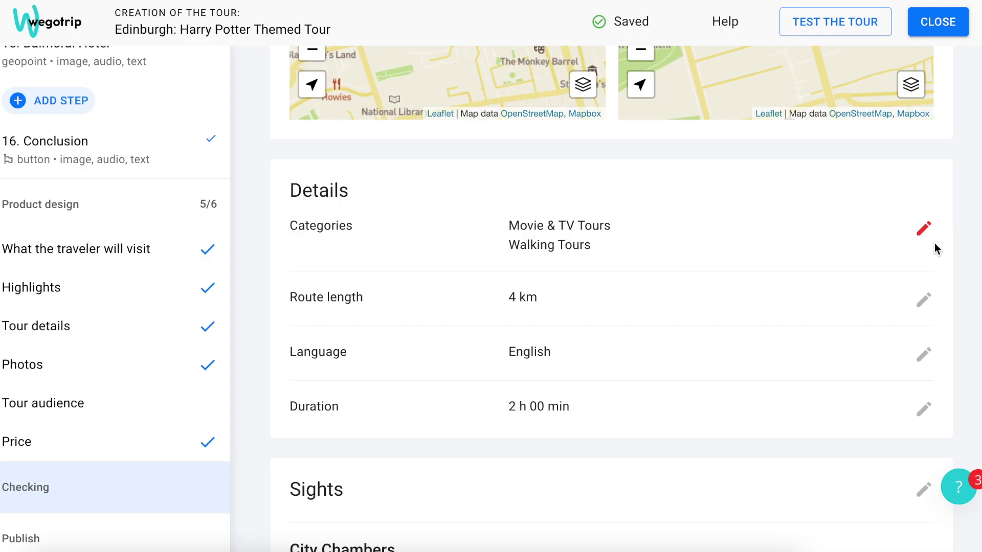
pyautogui.click(899, 246)
pyautogui.scroll(-5, 896, 245)
pyautogui.click(716, 393)
pyautogui.scroll(-9, 714, 394)
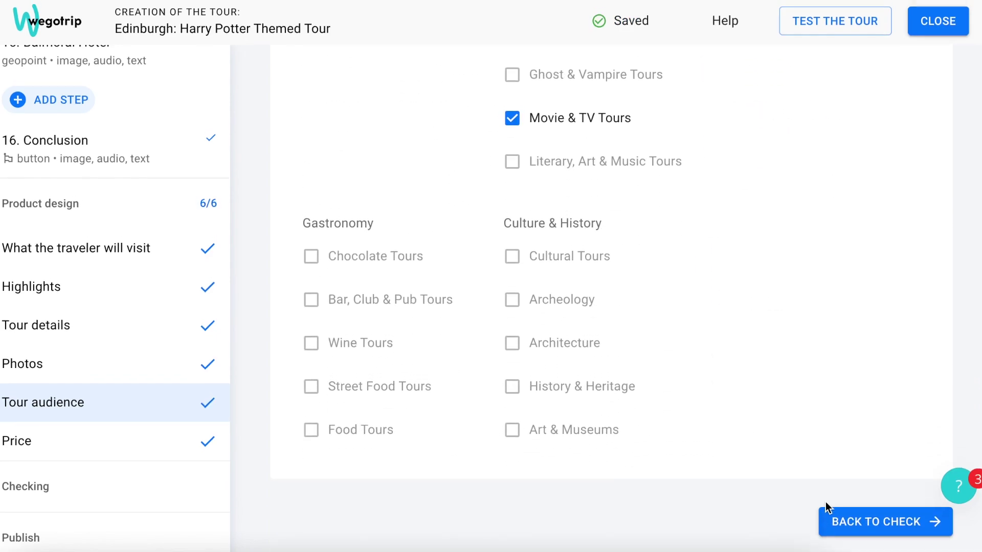
pyautogui.click(835, 523)
# Confirm the text was proofread and meets quality standards, then send for moderation.
pyautogui.scroll(-20, 573, 144)
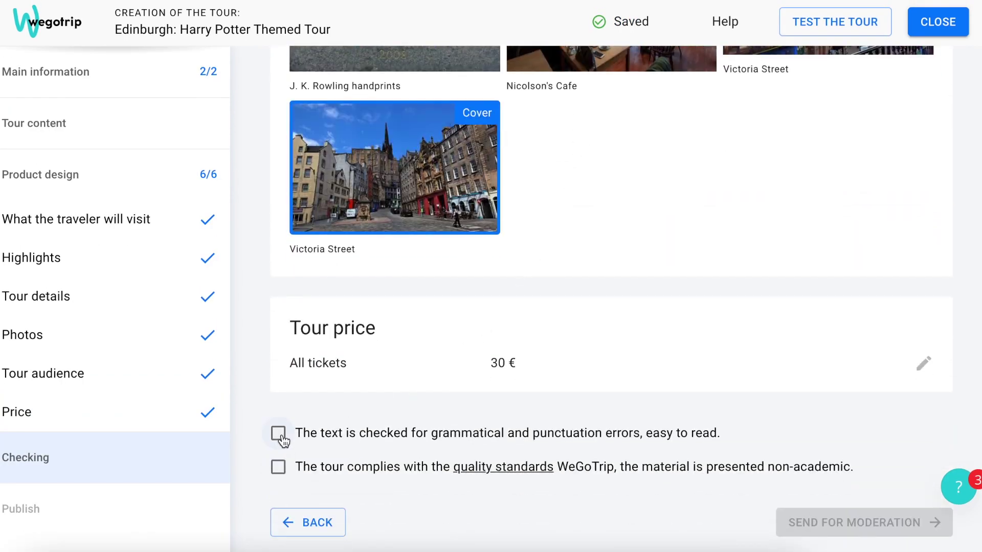
pyautogui.click(279, 434)
pyautogui.click(278, 468)
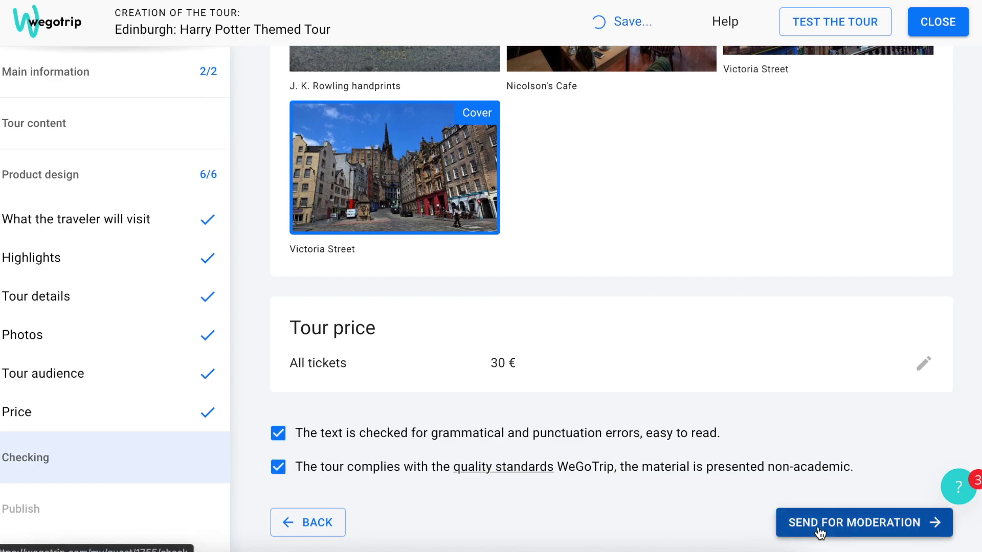
pyautogui.click(902, 532)
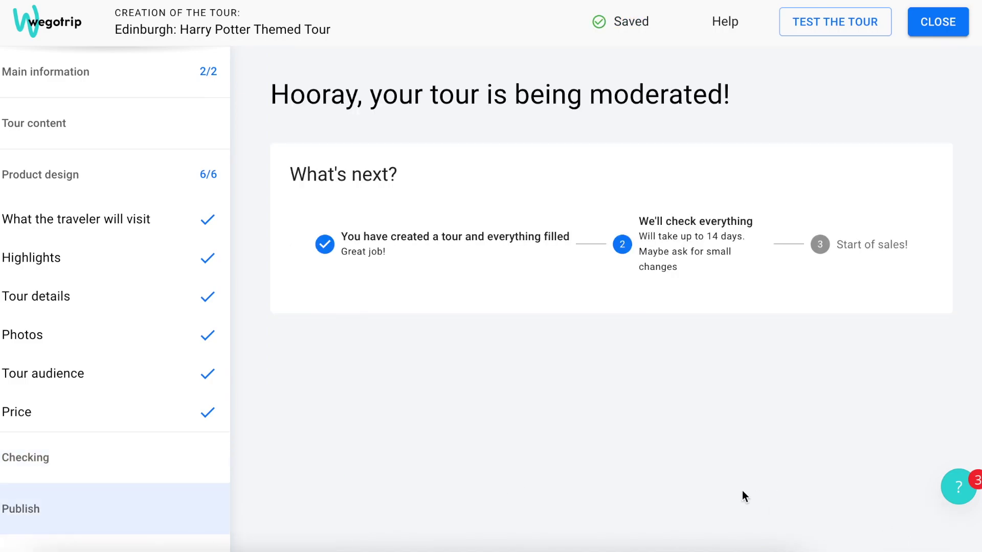